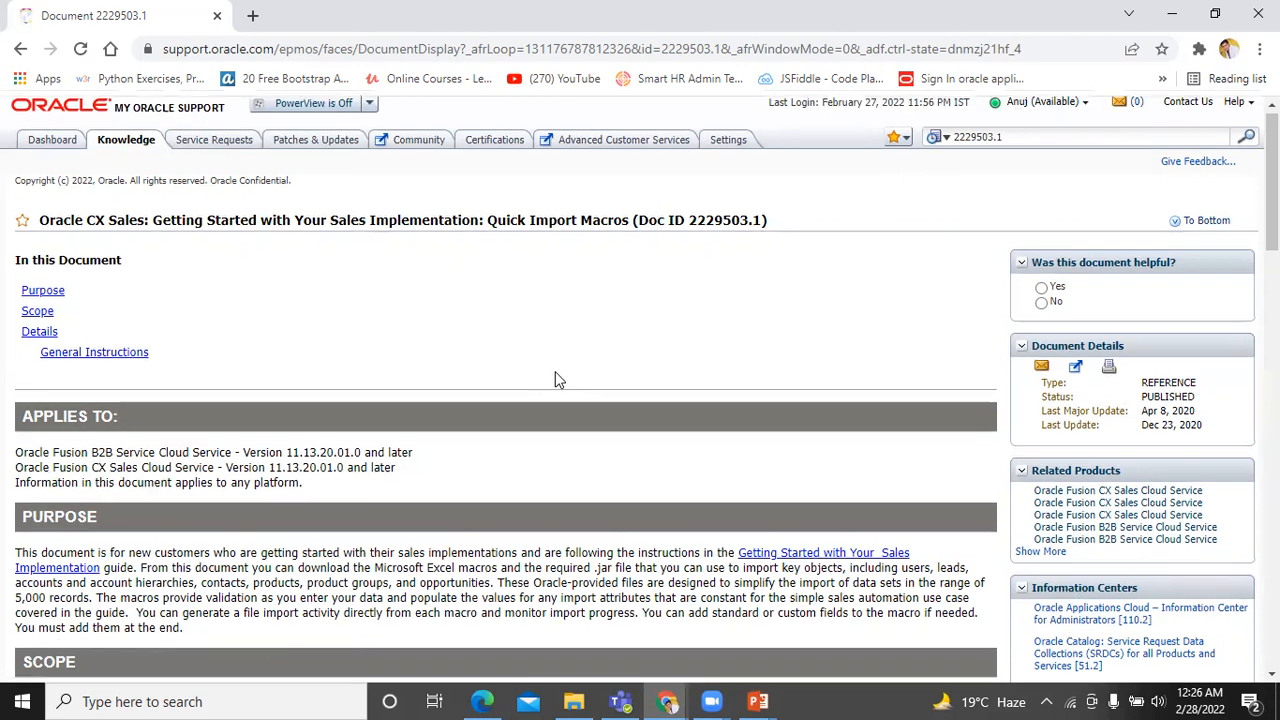
pyautogui.scroll(-2, 180, 471)
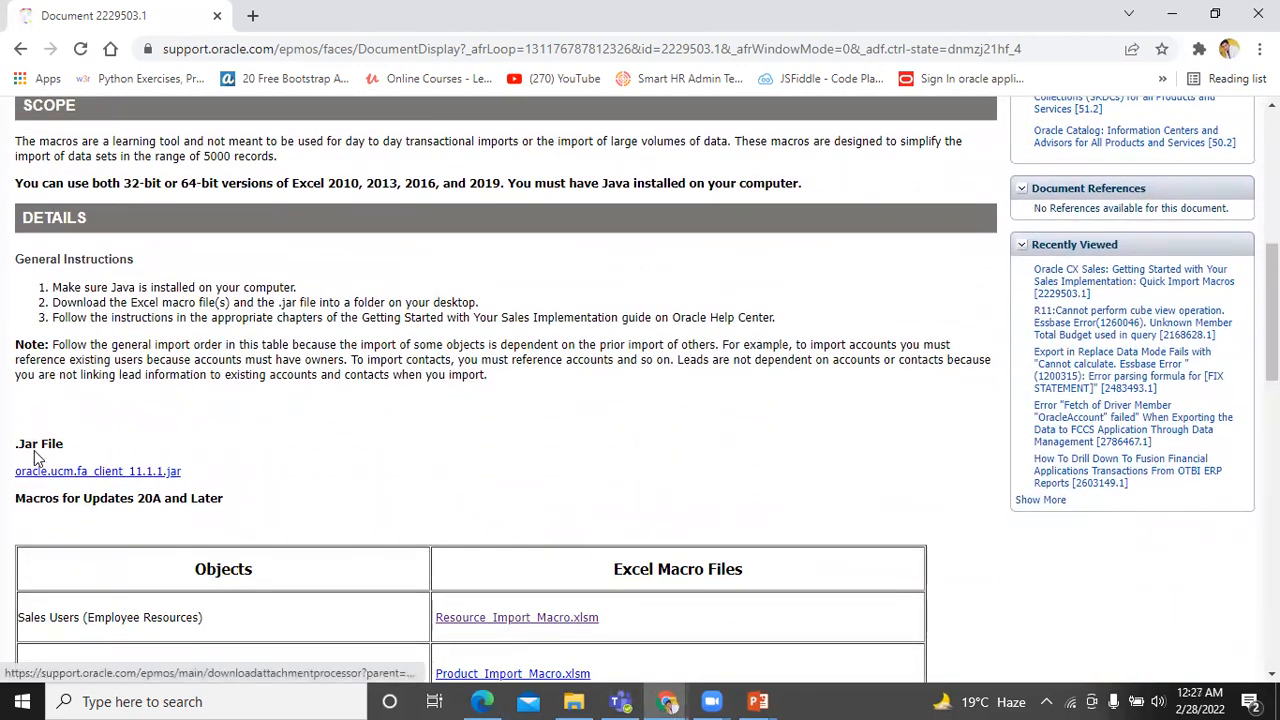
# Scroll the Doc ID 2229503.1 page down to the Excel macro files table ending at Lead_Import_Macro.xlsm.
pyautogui.scroll(-1, 278, 447)
pyautogui.scroll(-6, 278, 447)
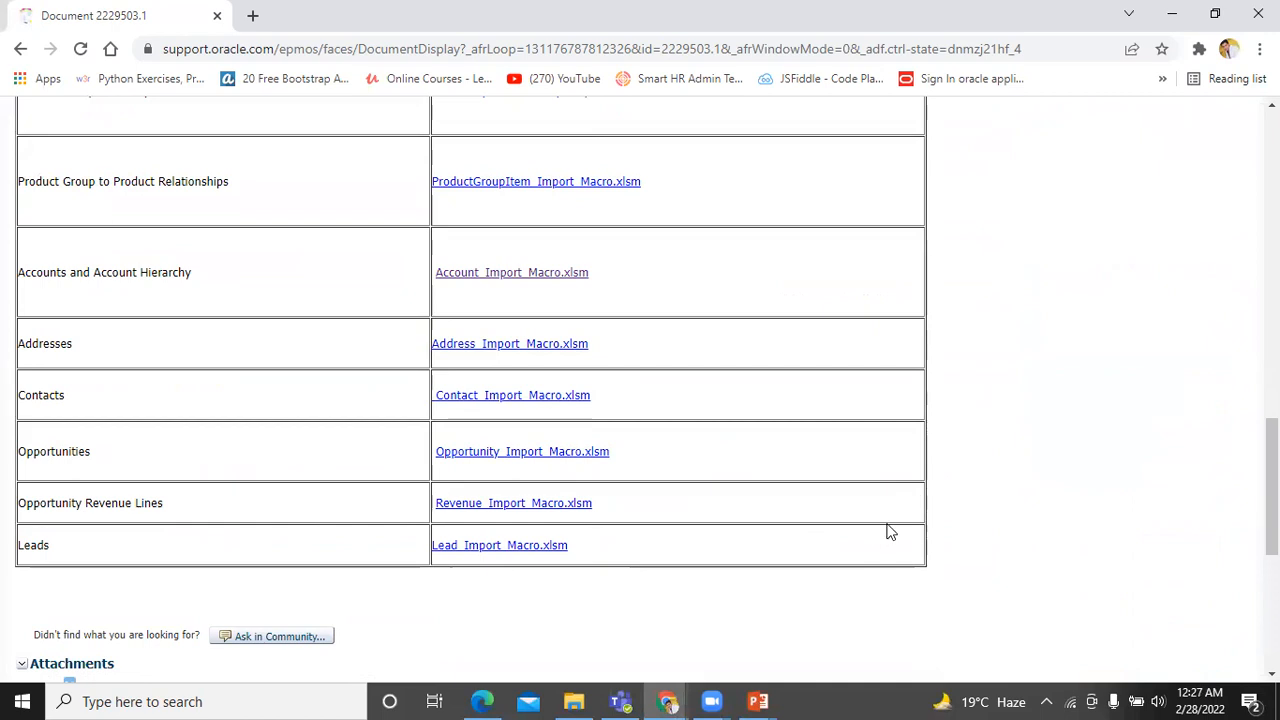
# Open Lead_Import_Macro from the Desktop lead folder in Excel and enable editing.
pyautogui.hotkey('alt', 'Tab')
pyautogui.hotkey('alt', 'Tab')
pyautogui.hotkey('alt', 'Tab')
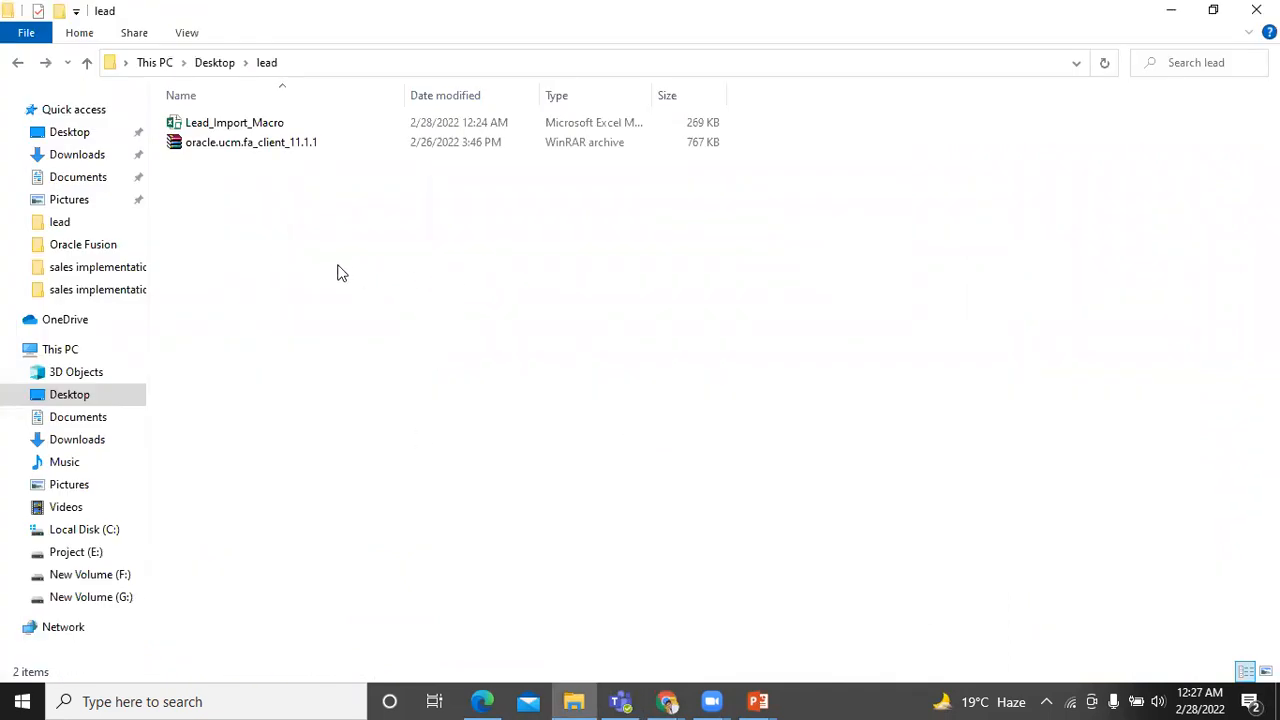
pyautogui.doubleClick(268, 130)
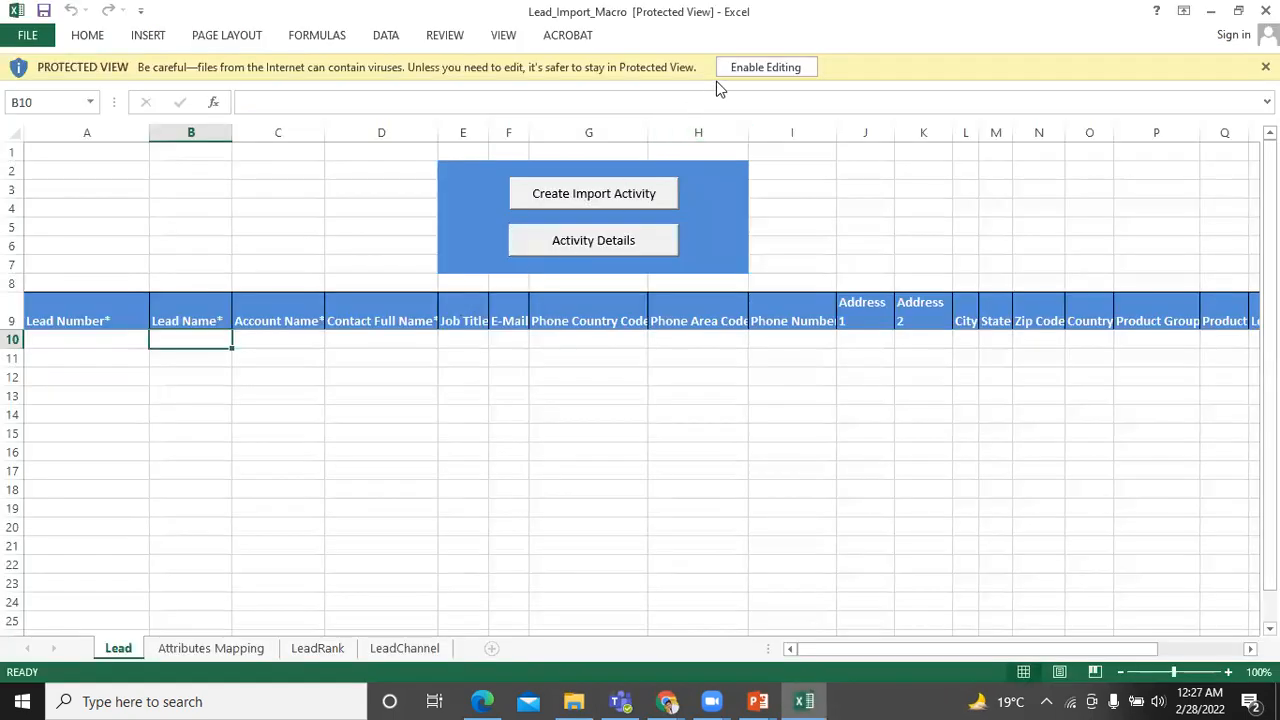
pyautogui.click(746, 65)
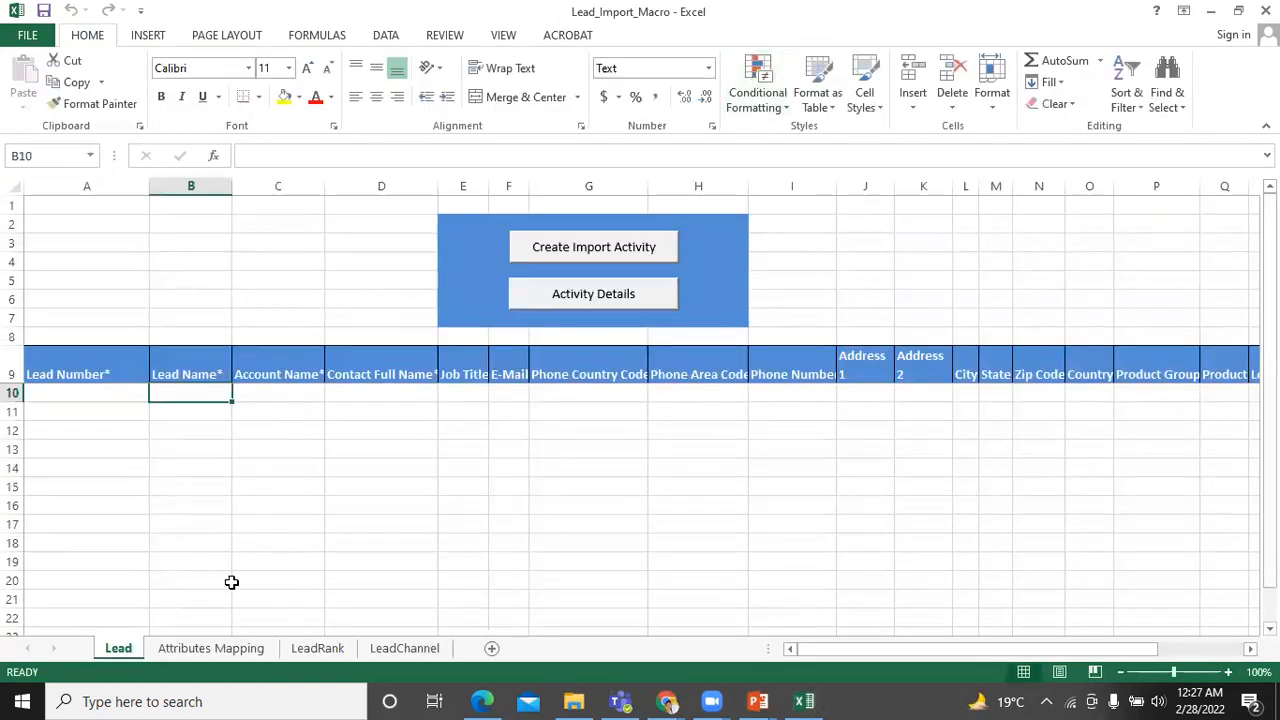
# Go to the Attributes Mapping sheet and start Fetch Attributes From Server.
pyautogui.hotkey('ctrl', 'pagedown')
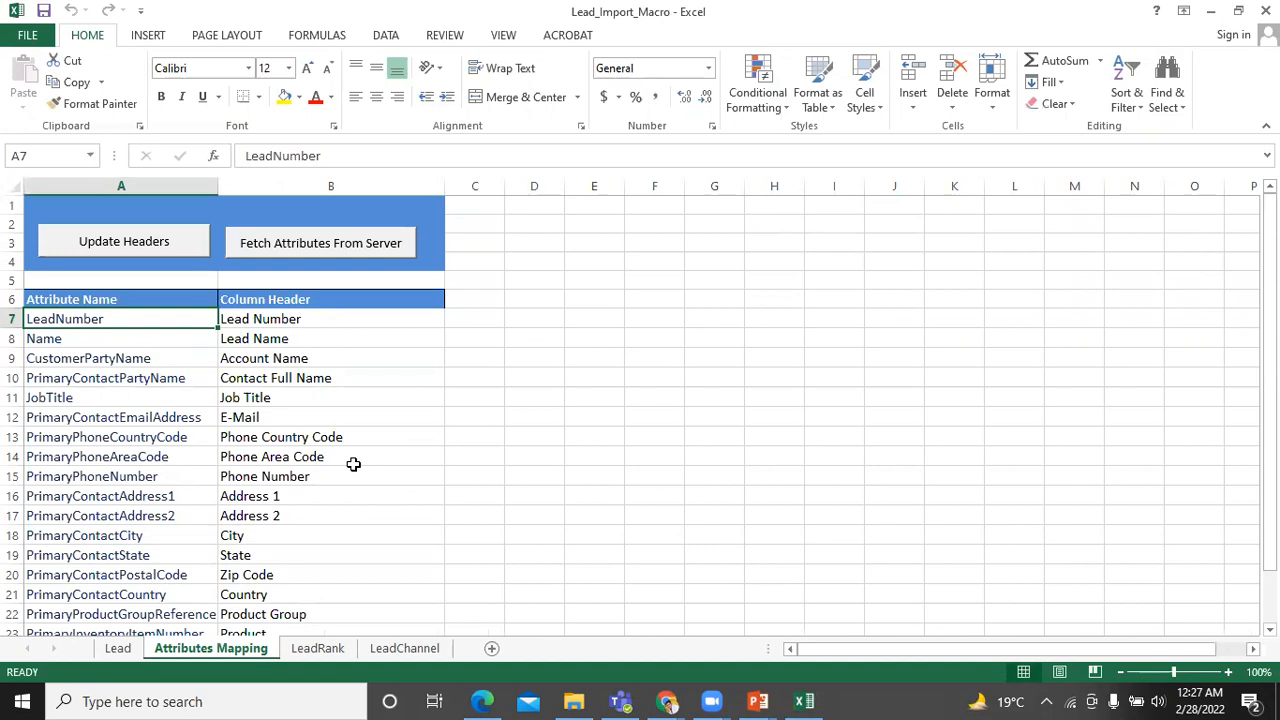
pyautogui.click(308, 253)
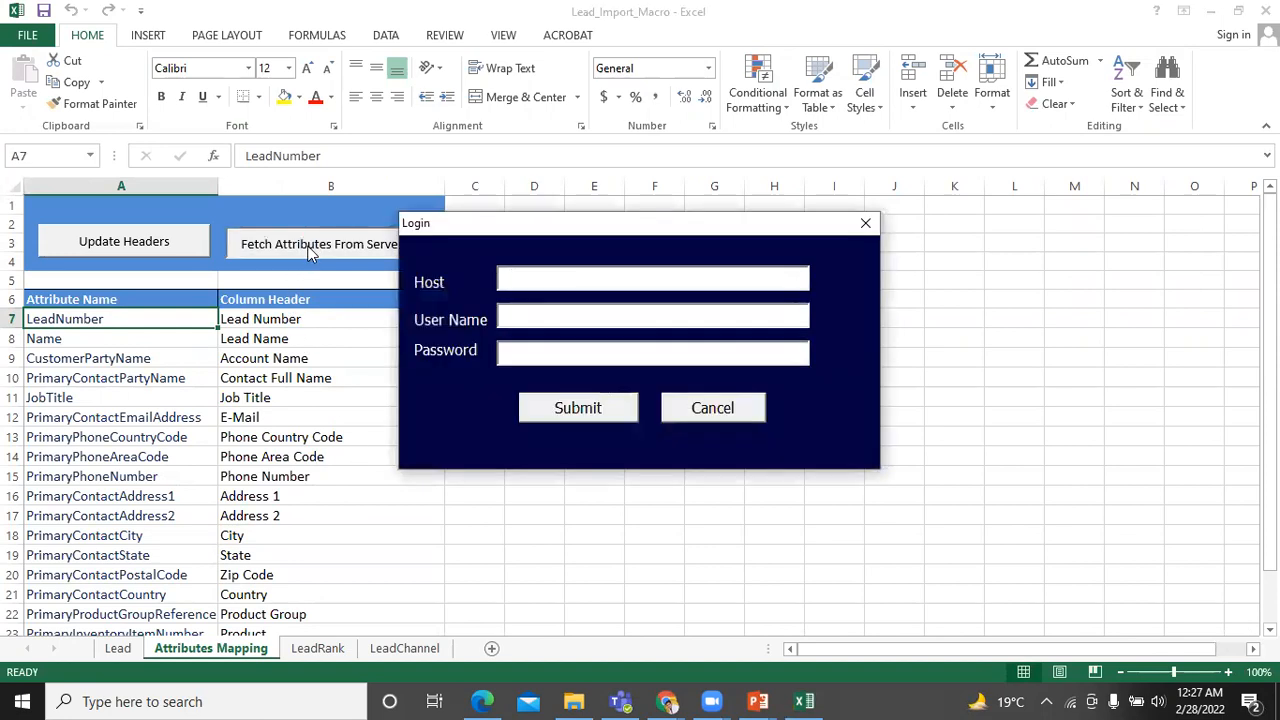
# Log in with the host copied from the Oracle browser address, the user name and password.
pyautogui.hotkey('alt', 'Tab')
pyautogui.hotkey('alt', 'Tab')
pyautogui.hotkey('alt', 'Tab')
pyautogui.hotkey('alt', 'Tab')
pyautogui.hotkey('alt', 'Tab')
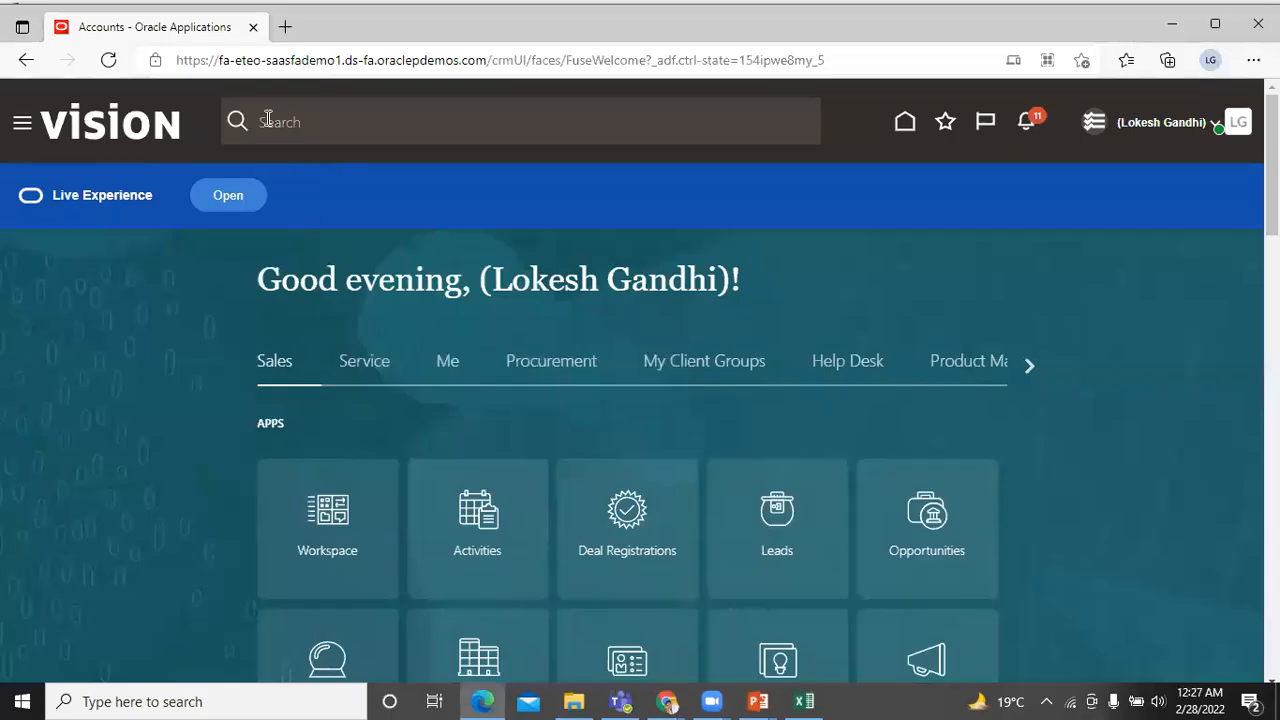
pyautogui.moveTo(220, 60); pyautogui.dragTo(486, 40)
pyautogui.hotkey('ctrl', 'c')
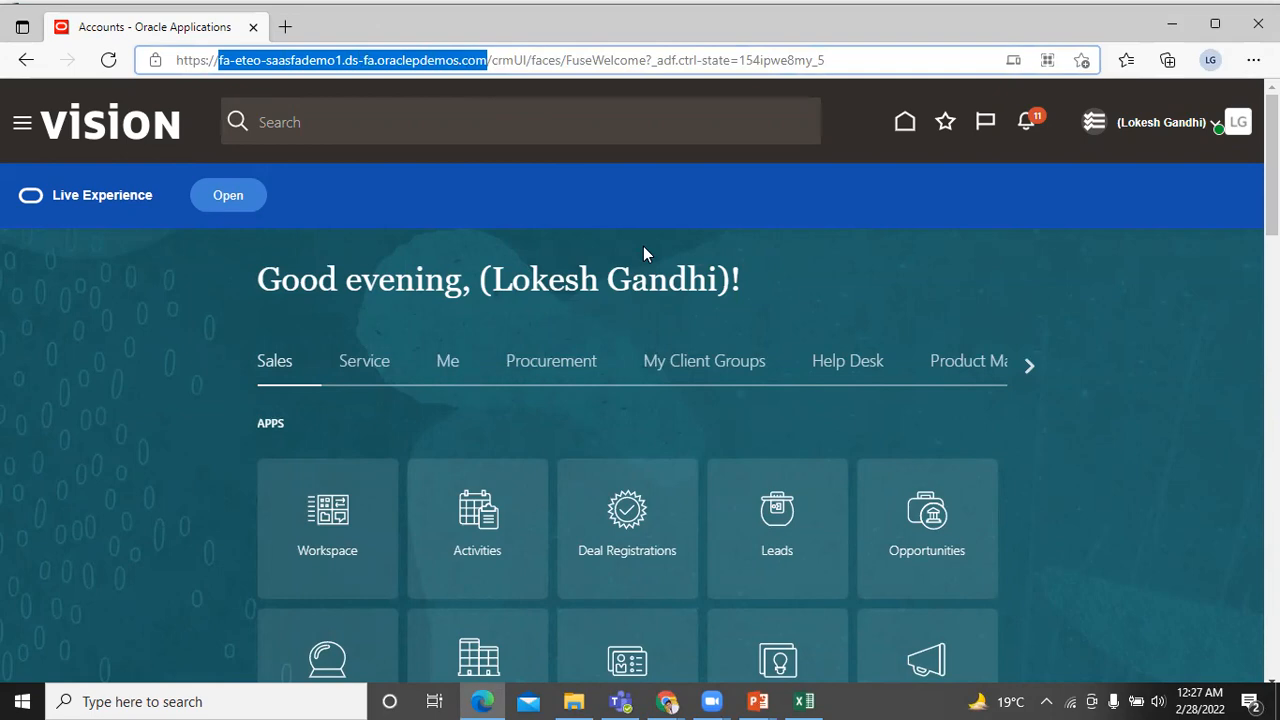
pyautogui.hotkey('alt', 'Tab')
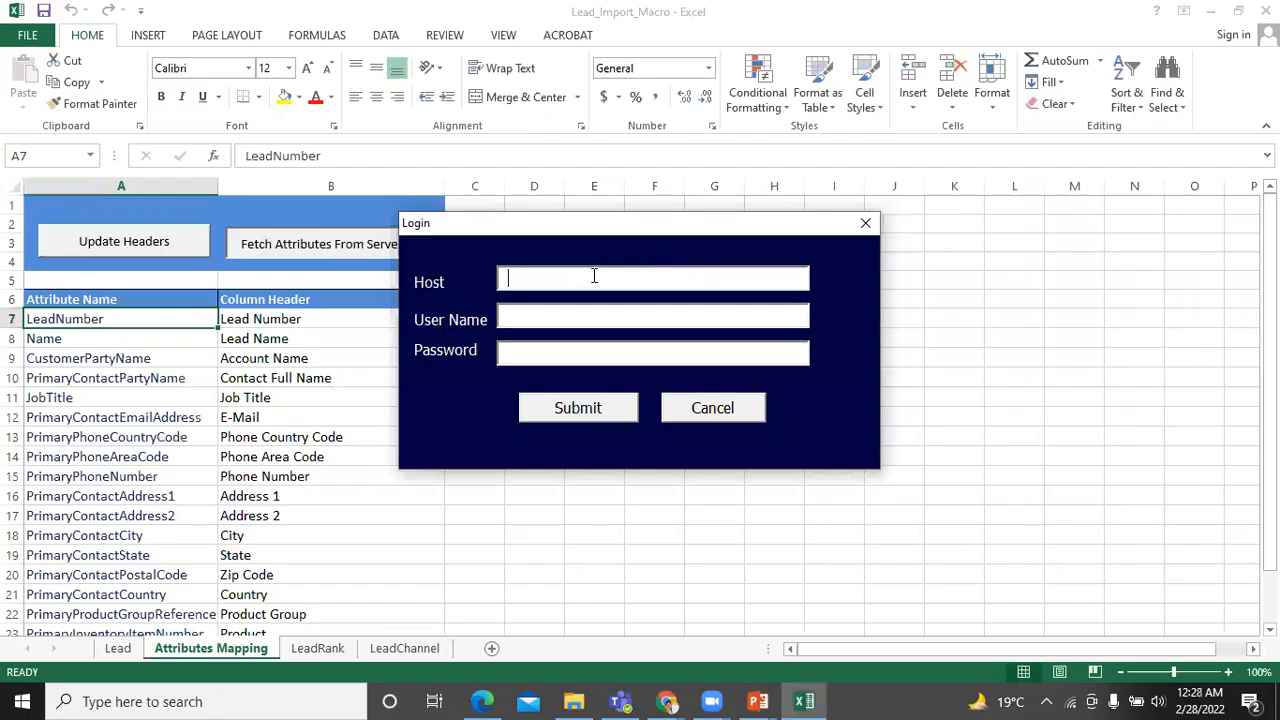
pyautogui.hotkey('ctrl', 'v')
pyautogui.click(576, 316)
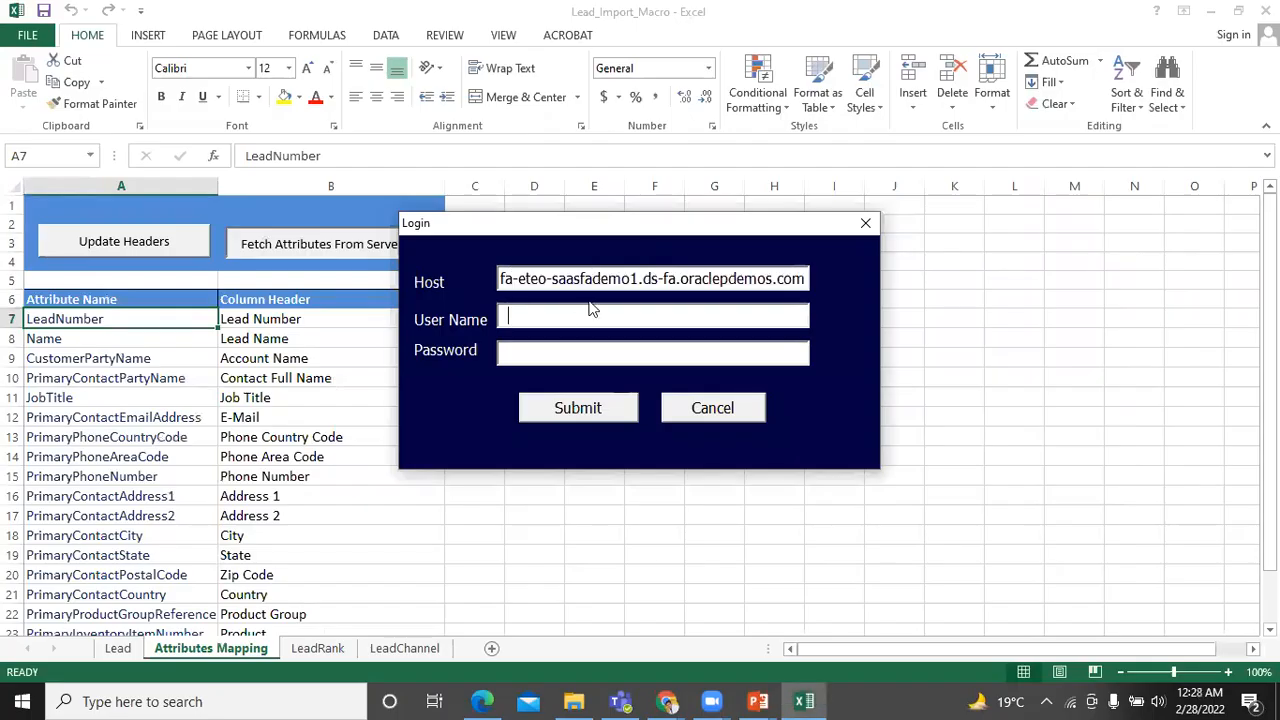
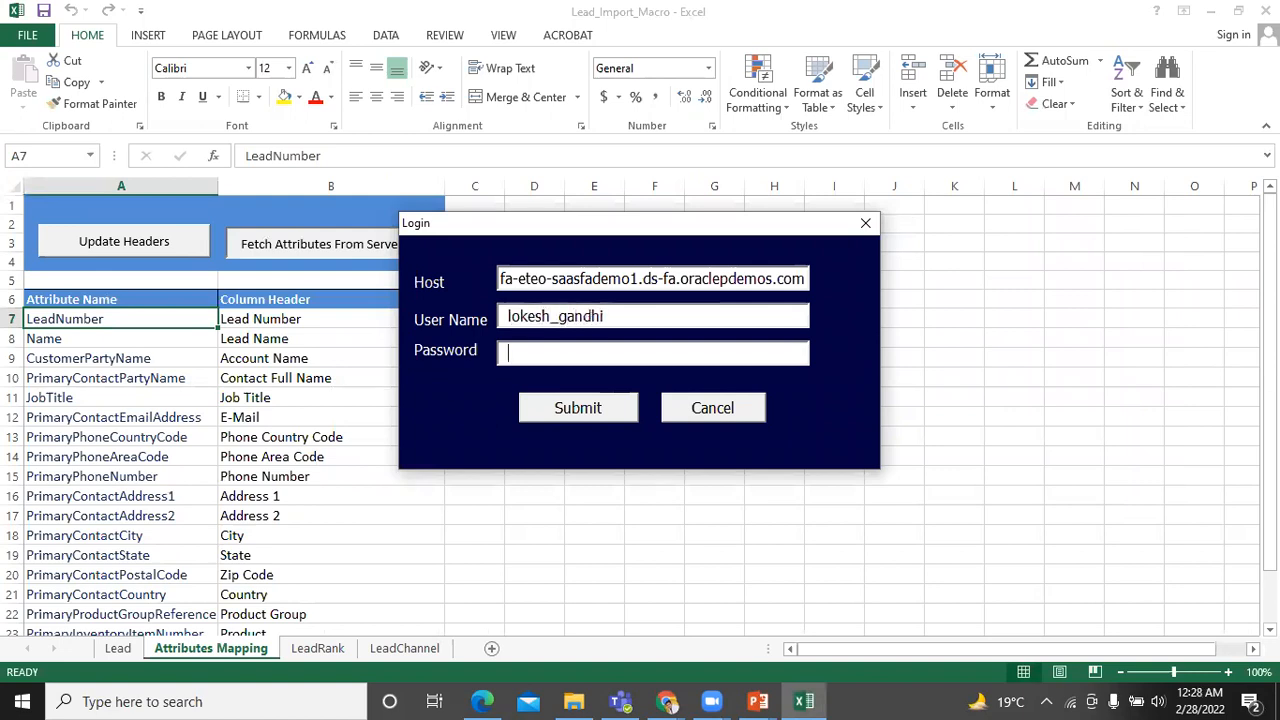
pyautogui.write('***************')
pyautogui.click(588, 410)
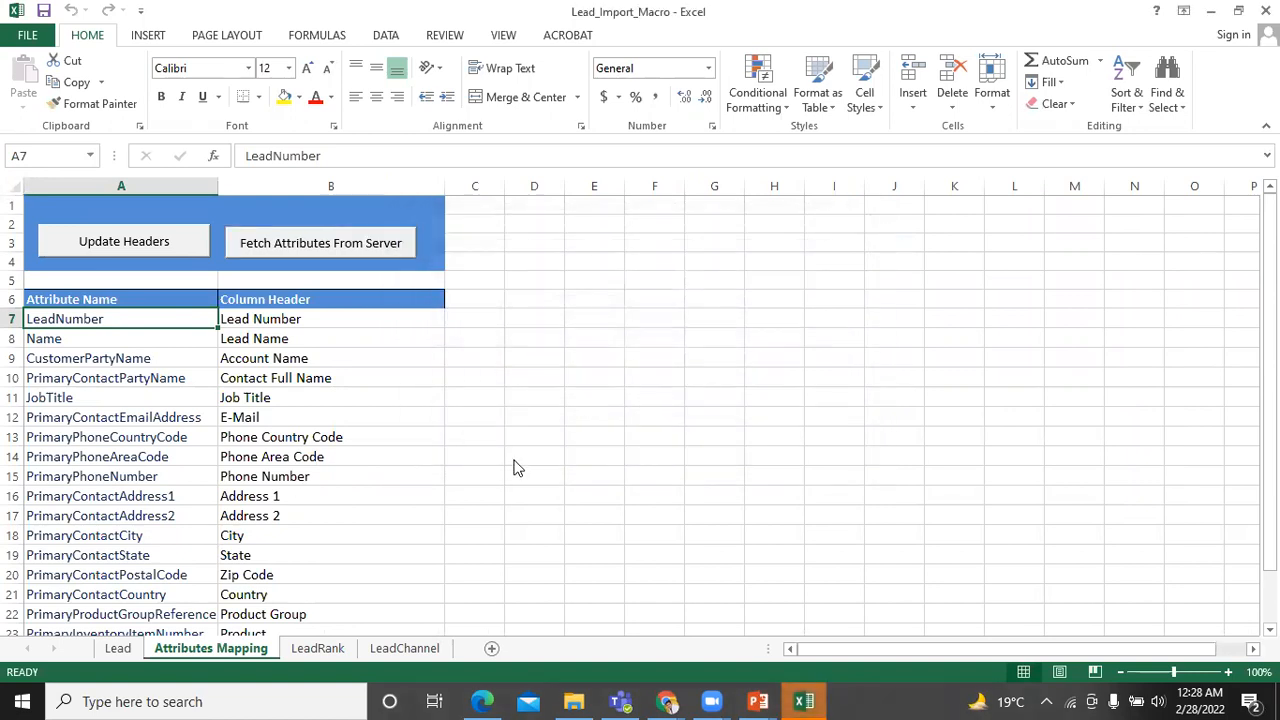
# Restore Excel and acknowledge the attributes-refreshed message.
pyautogui.click(808, 701)
pyautogui.click(808, 701)
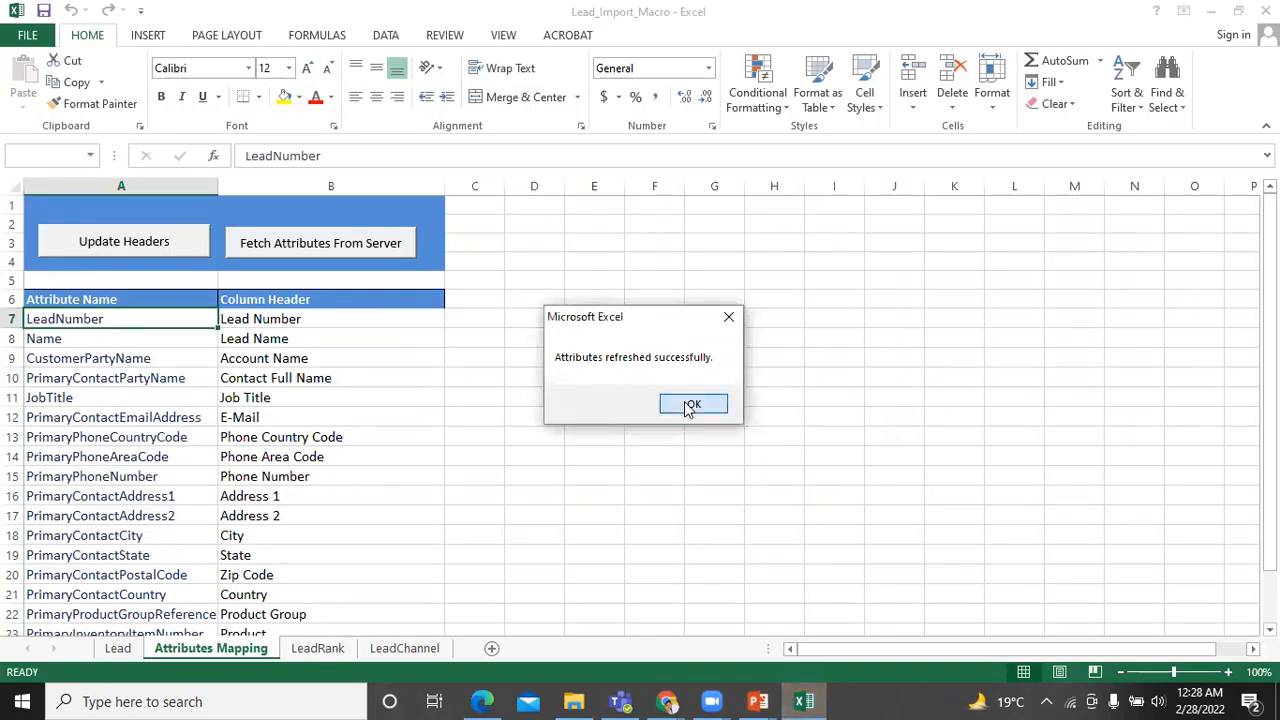
pyautogui.click(693, 403)
pyautogui.scroll(-2, 394, 468)
pyautogui.scroll(-2, 300, 476)
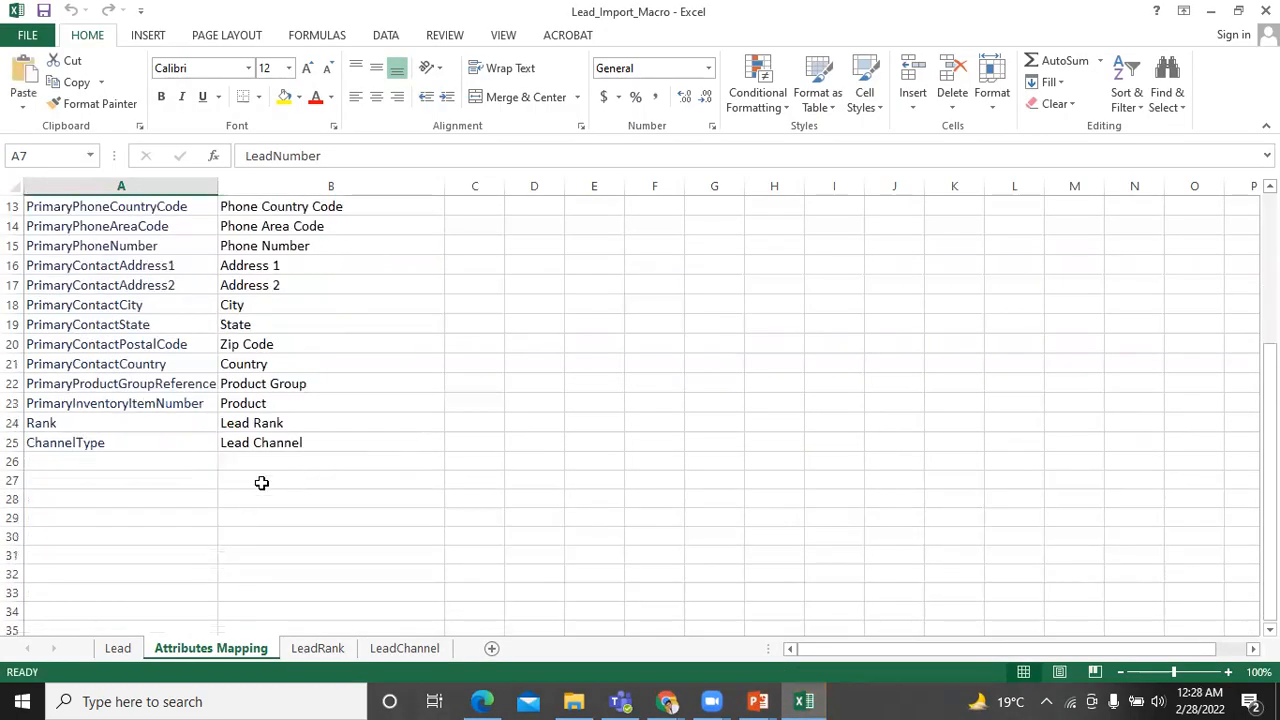
# Choose UpdateFlag from the attribute dropdown in cell A26.
pyautogui.click(196, 462)
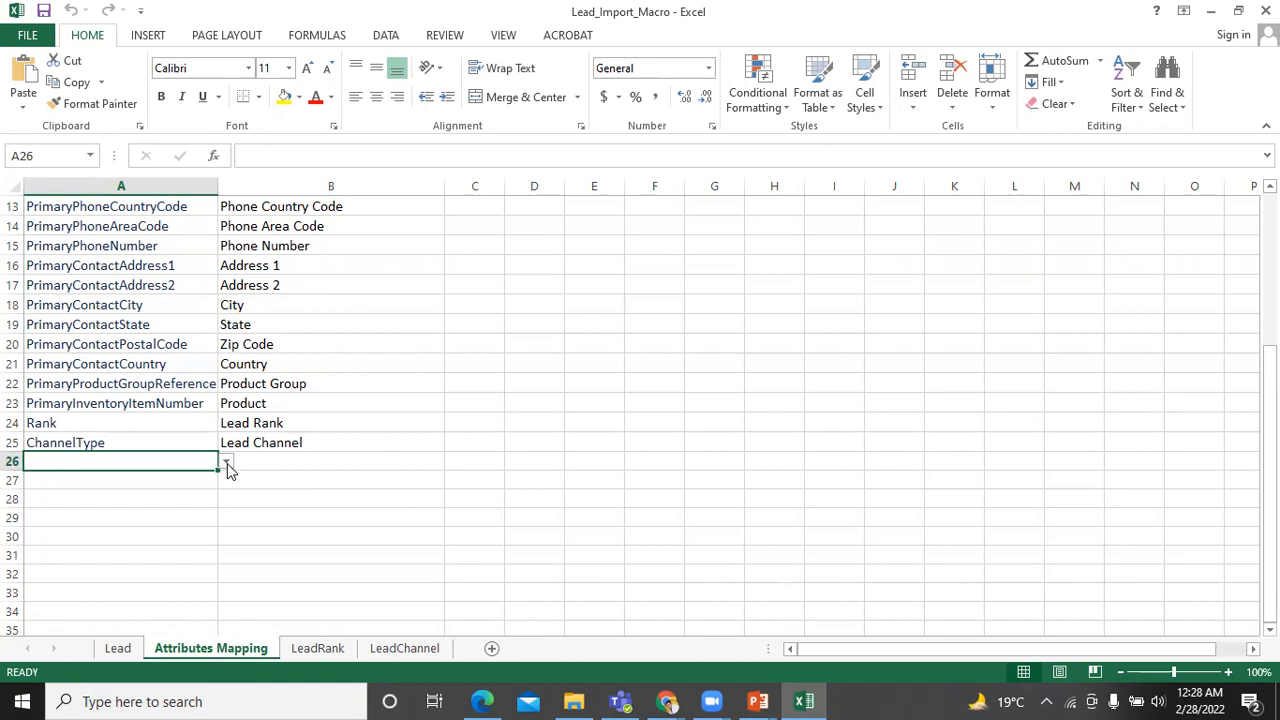
pyautogui.click(227, 464)
pyautogui.moveTo(228, 491); pyautogui.dragTo(235, 550)
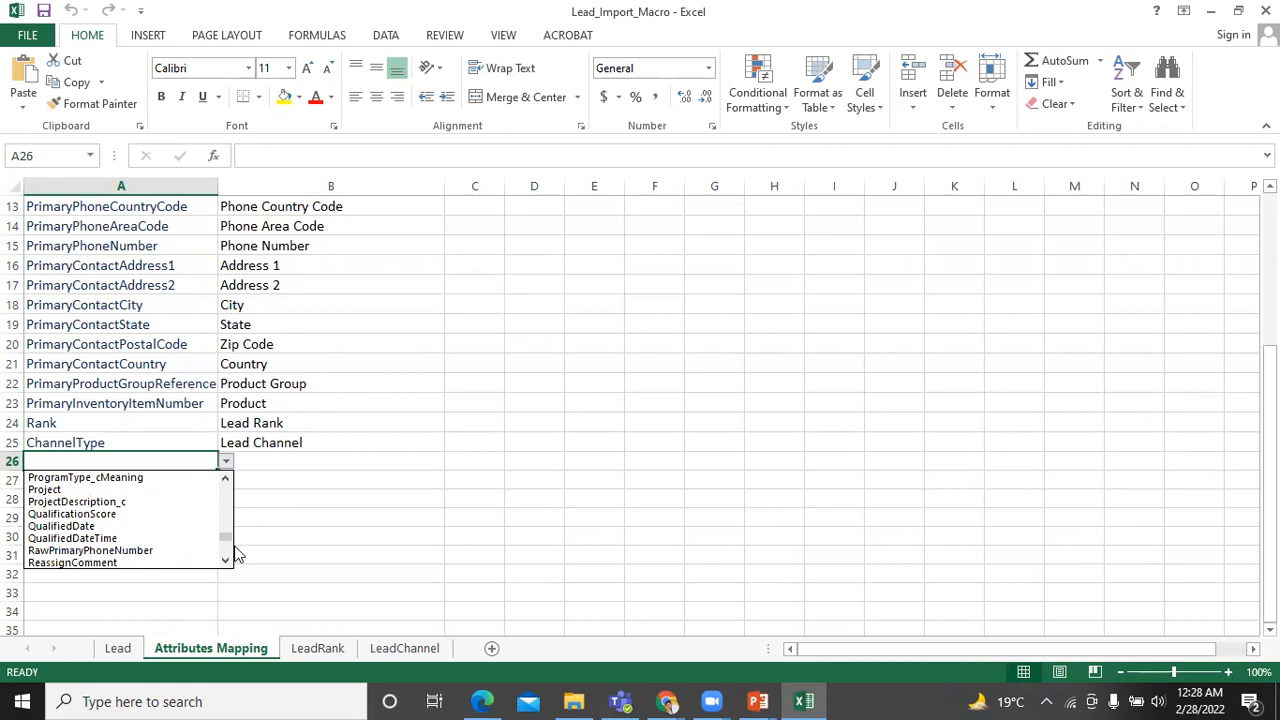
pyautogui.moveTo(228, 541); pyautogui.dragTo(231, 558)
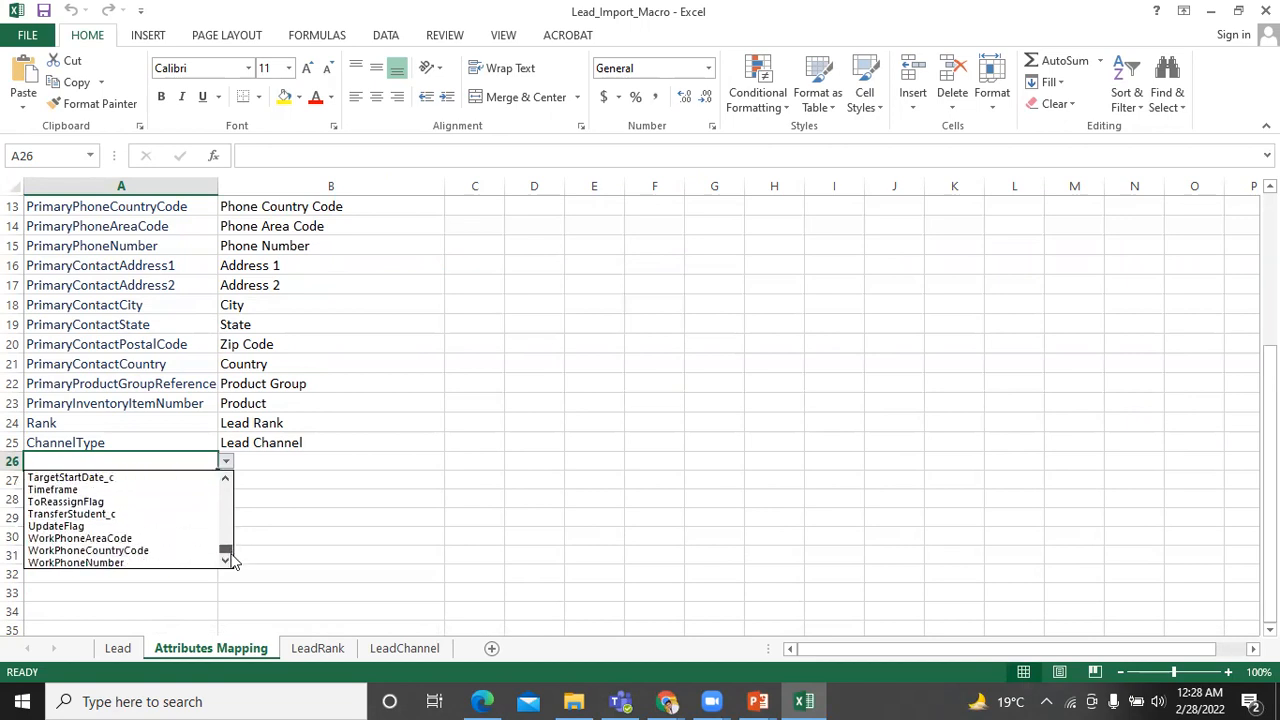
pyautogui.press('Escape')
pyautogui.click(144, 528)
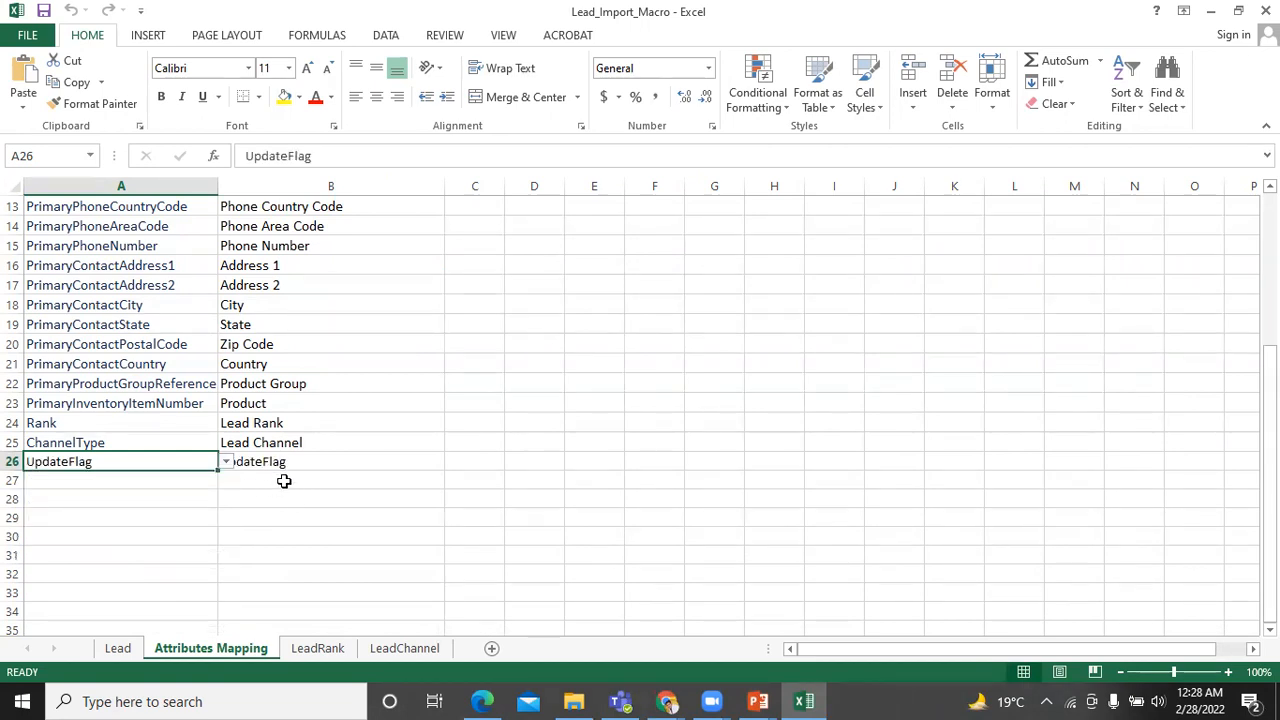
pyautogui.scroll(2, 391, 403)
pyautogui.scroll(-1, 397, 397)
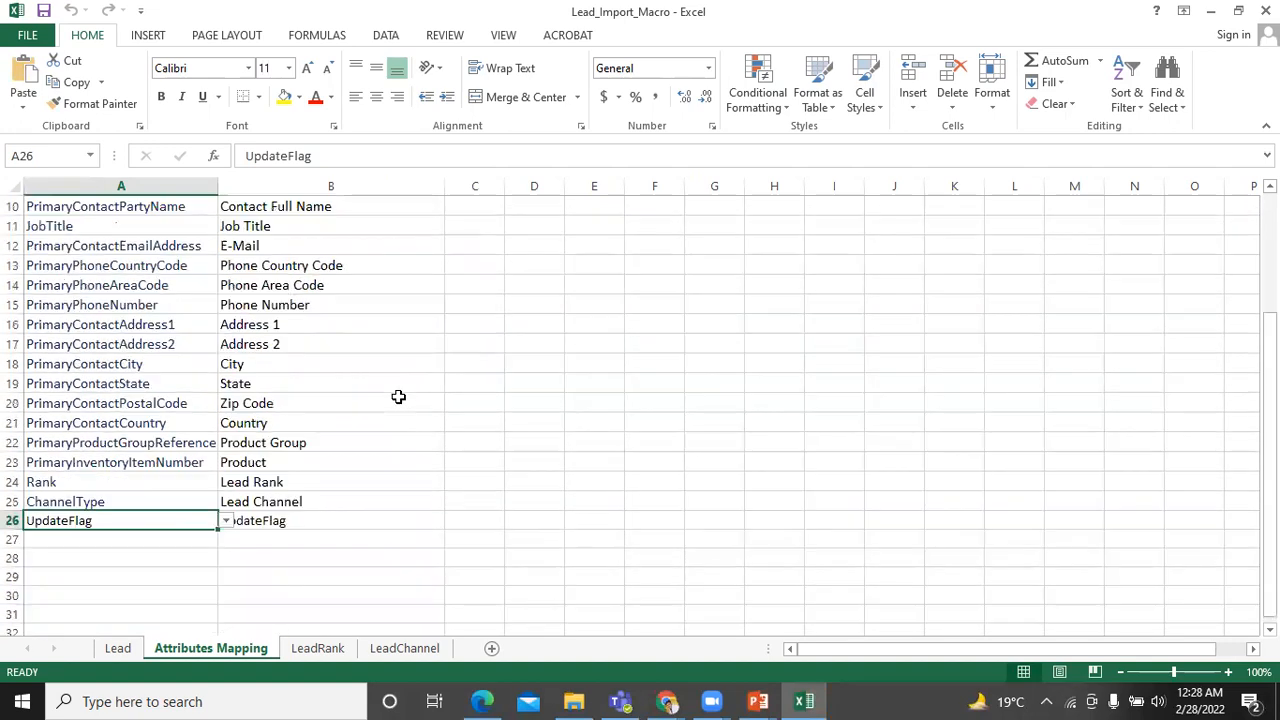
pyautogui.scroll(3, 400, 395)
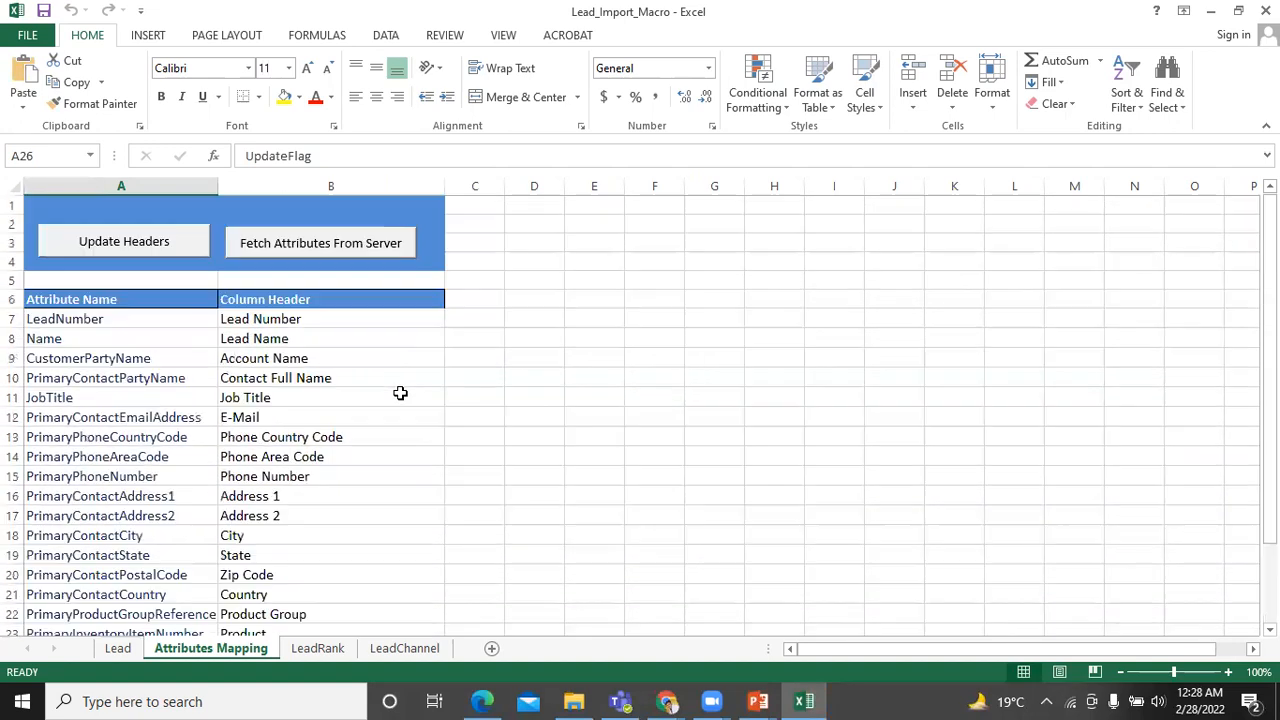
# Run Update Headers, then check the Lead sheet for the new UpdateFlag column.
pyautogui.click(80, 241)
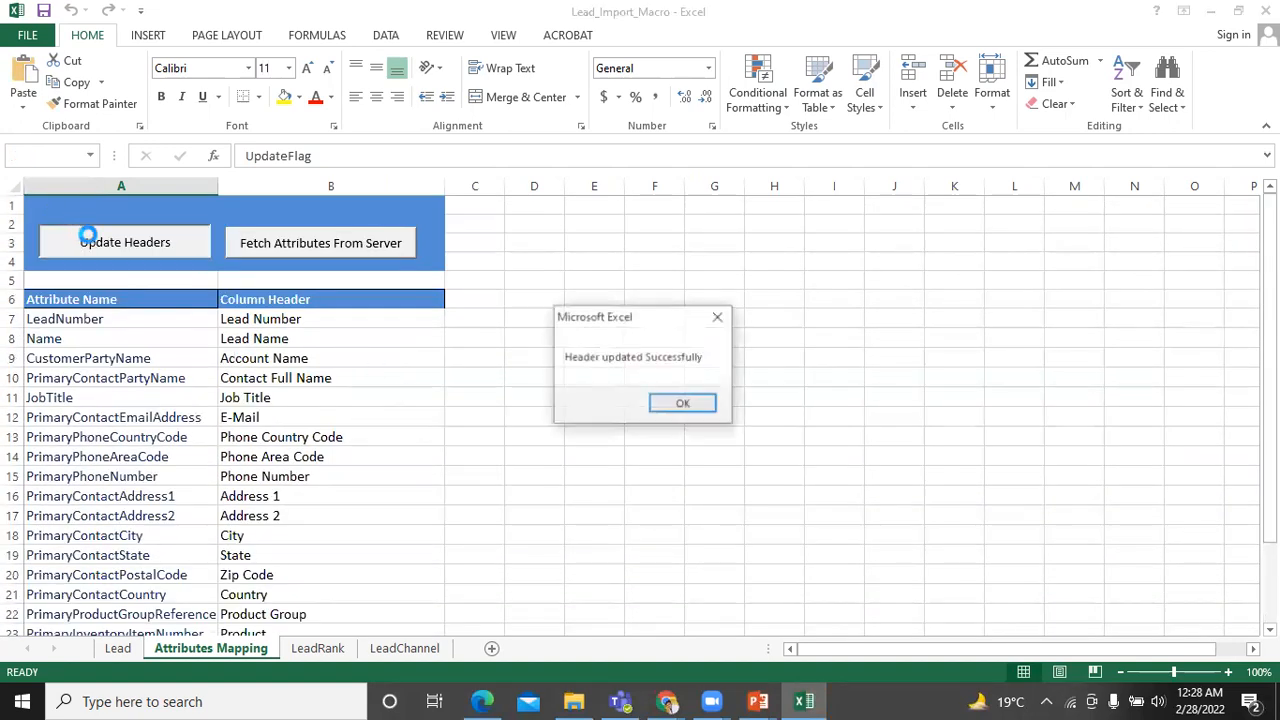
pyautogui.click(681, 404)
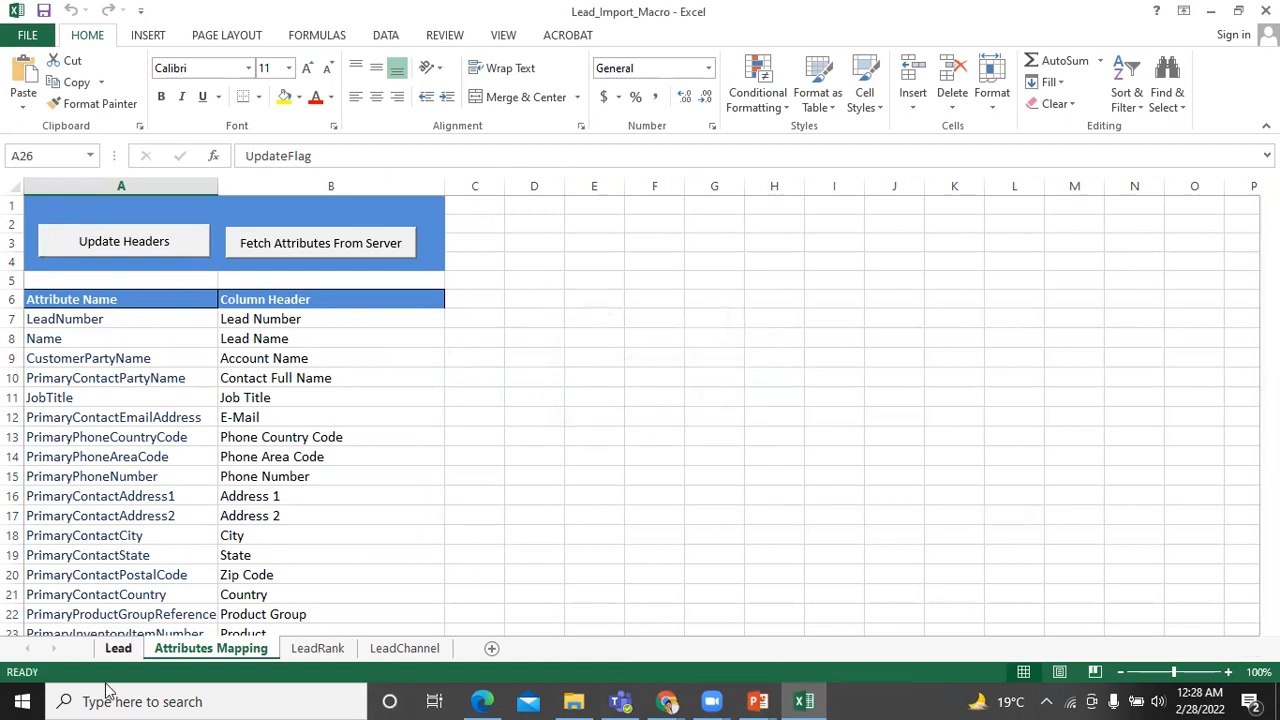
pyautogui.click(117, 650)
pyautogui.moveTo(856, 649); pyautogui.dragTo(940, 647)
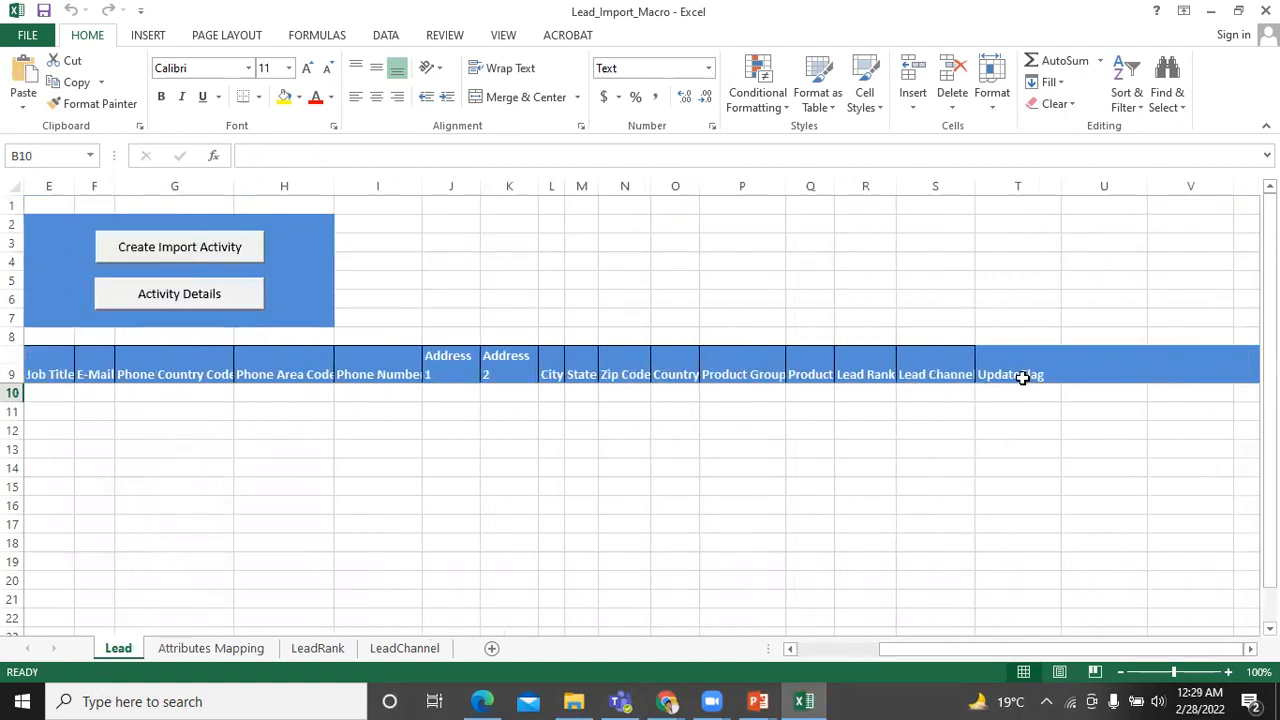
pyautogui.moveTo(918, 648); pyautogui.dragTo(918, 651)
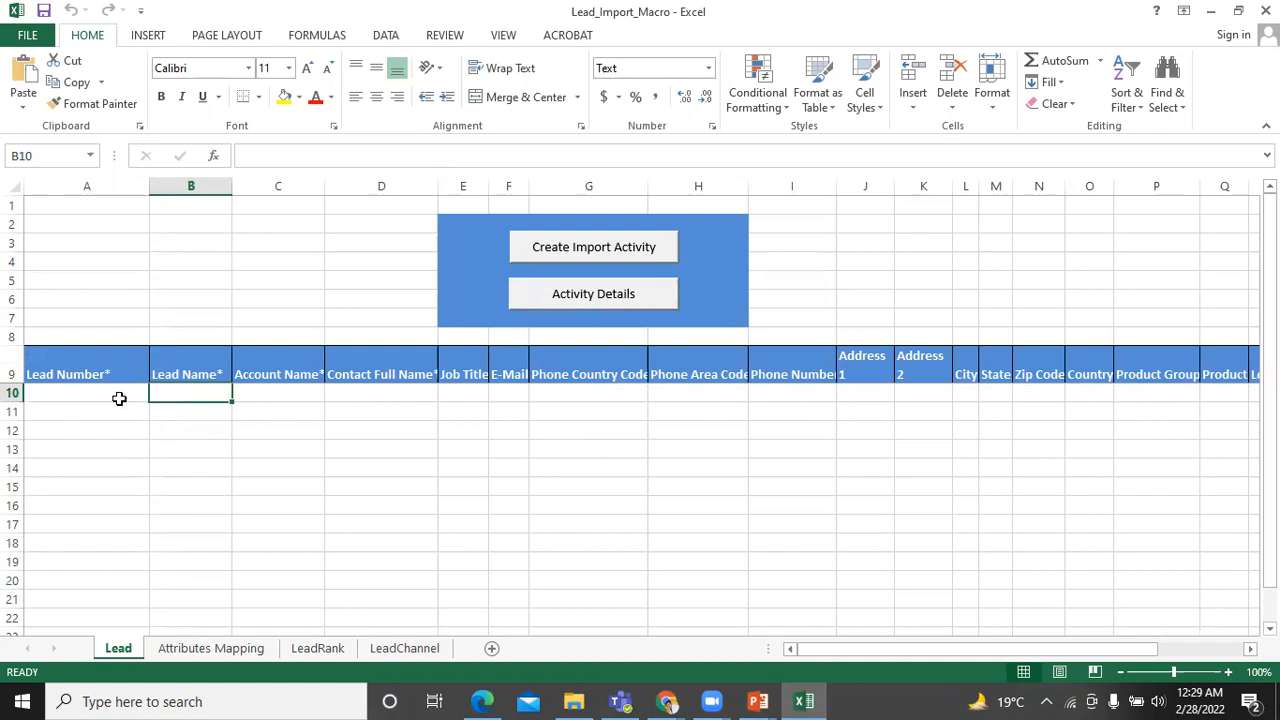
# Enter the lead's name in B10 and account name BISP Infonet in C10.
pyautogui.doubleClick(200, 391)
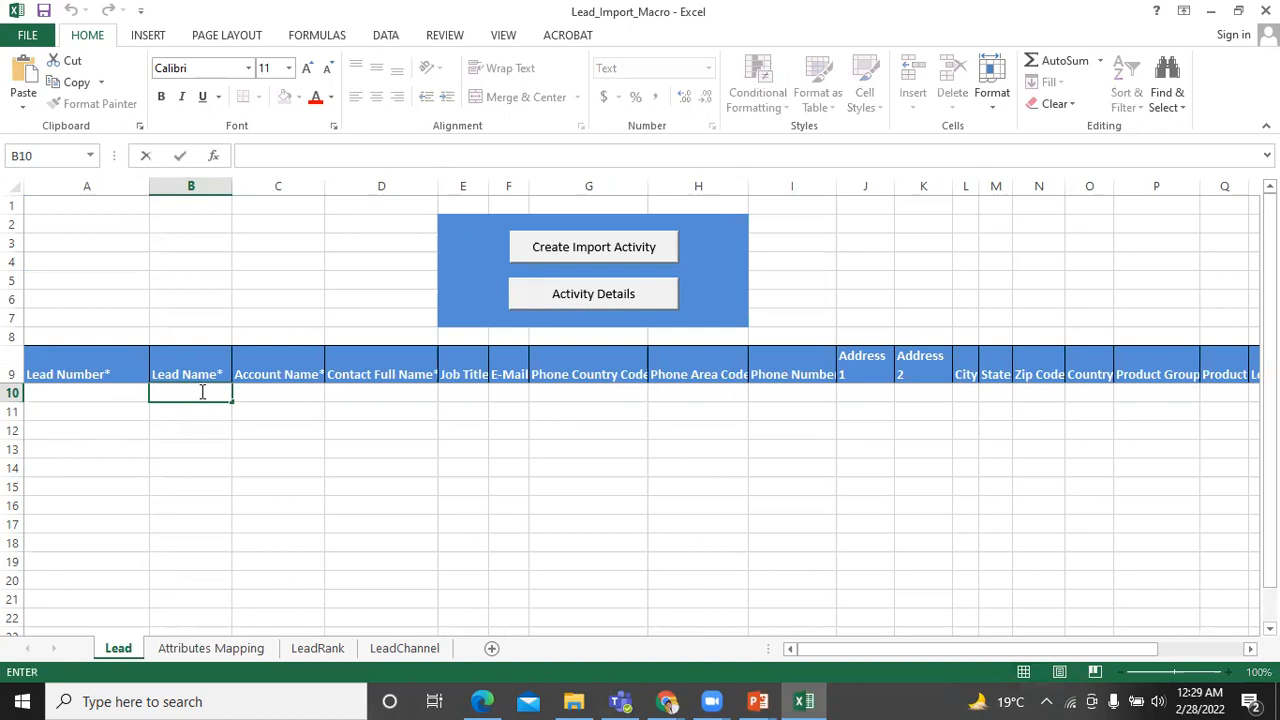
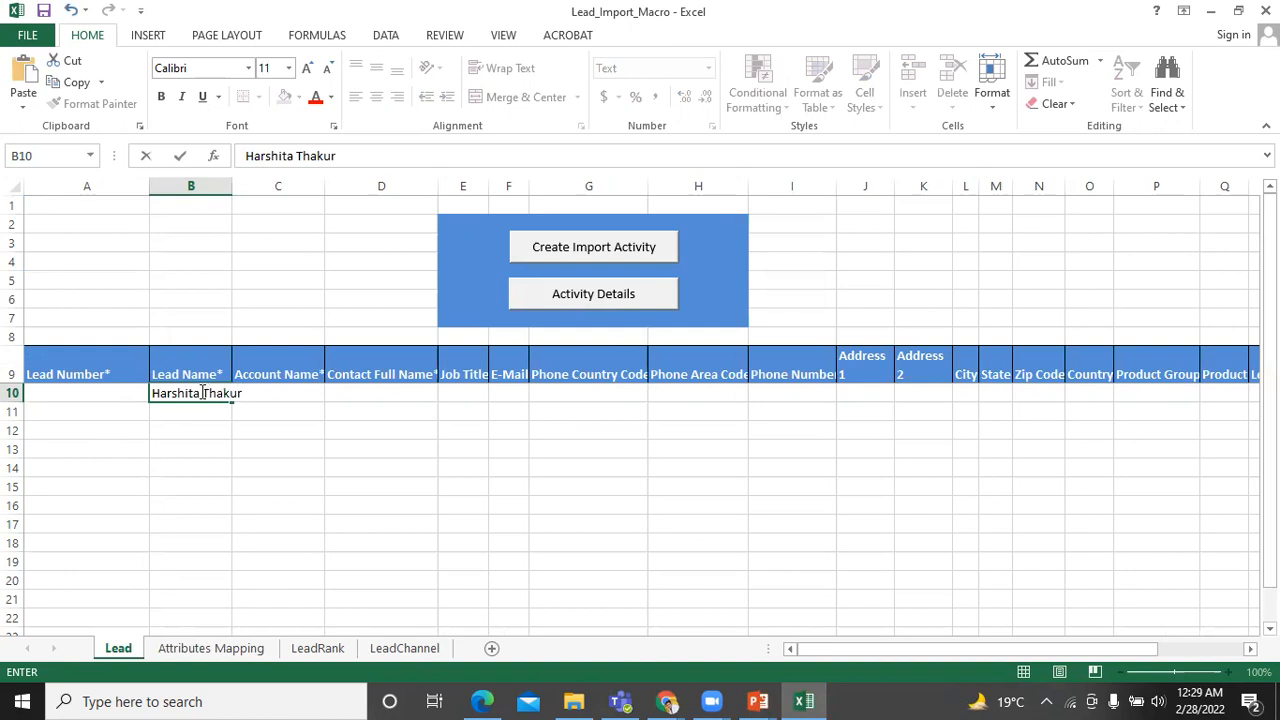
pyautogui.press('Tab')
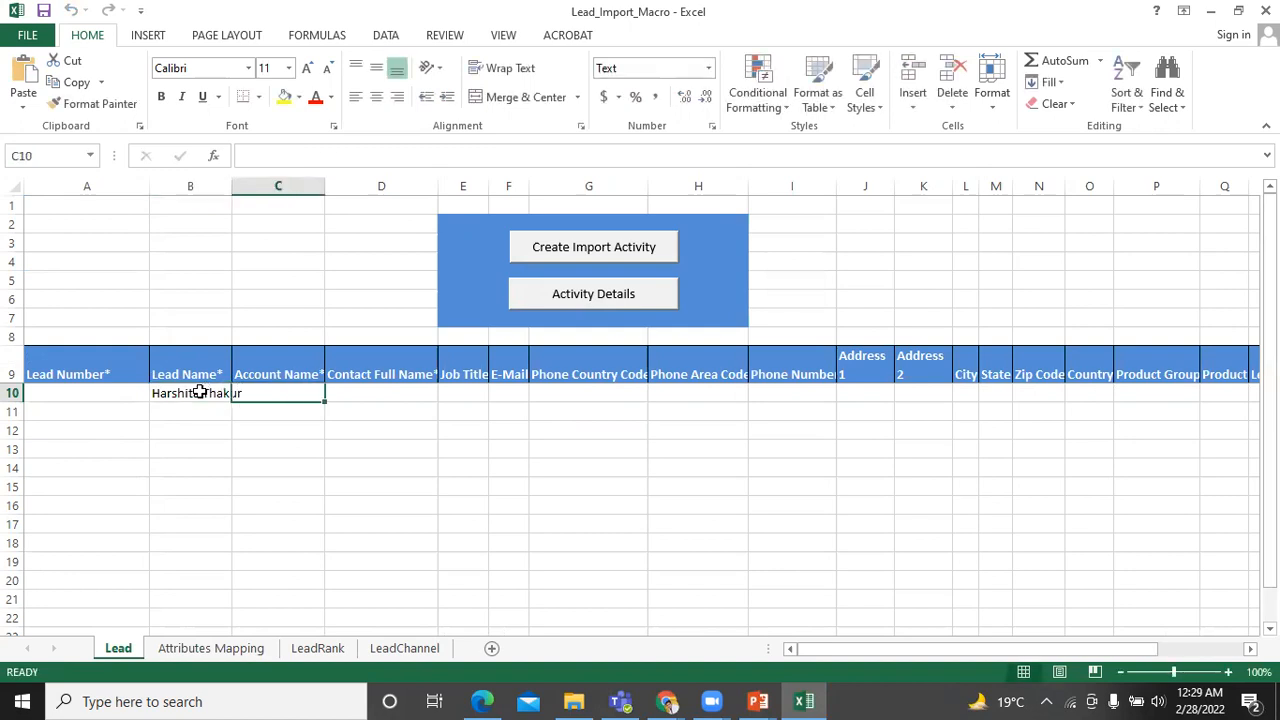
pyautogui.write('Bisp')
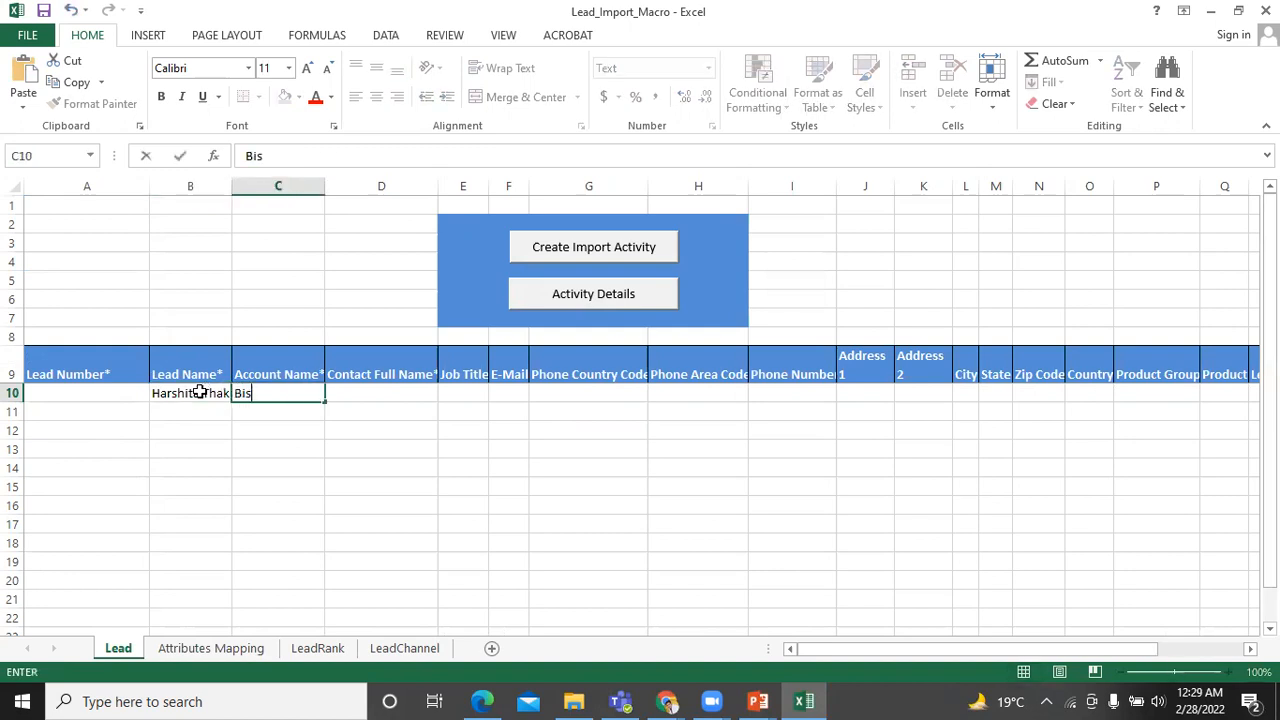
pyautogui.press('BackSpace')
pyautogui.press('BackSpace')
pyautogui.press('BackSpace')
pyautogui.write('ISP Ingon')
pyautogui.press('BackSpace')
pyautogui.press('BackSpace')
pyautogui.press('BackSpace')
pyautogui.write('fonet')
pyautogui.press('Tab')
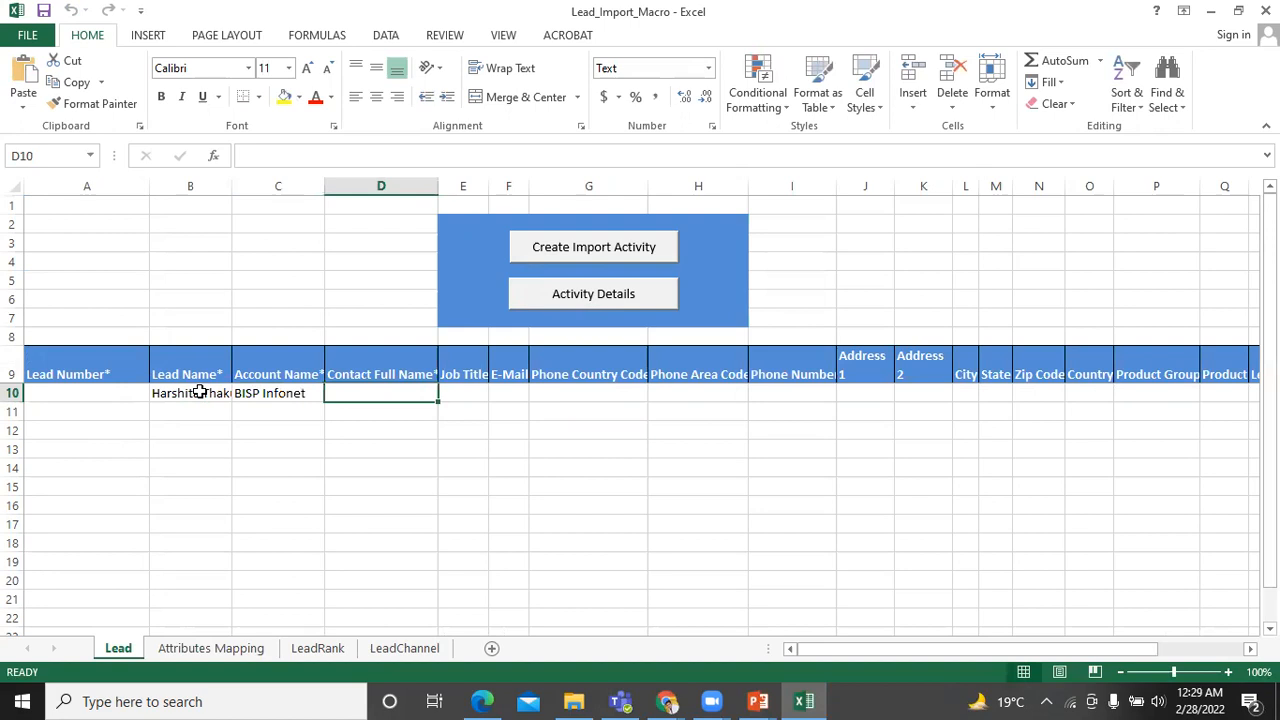
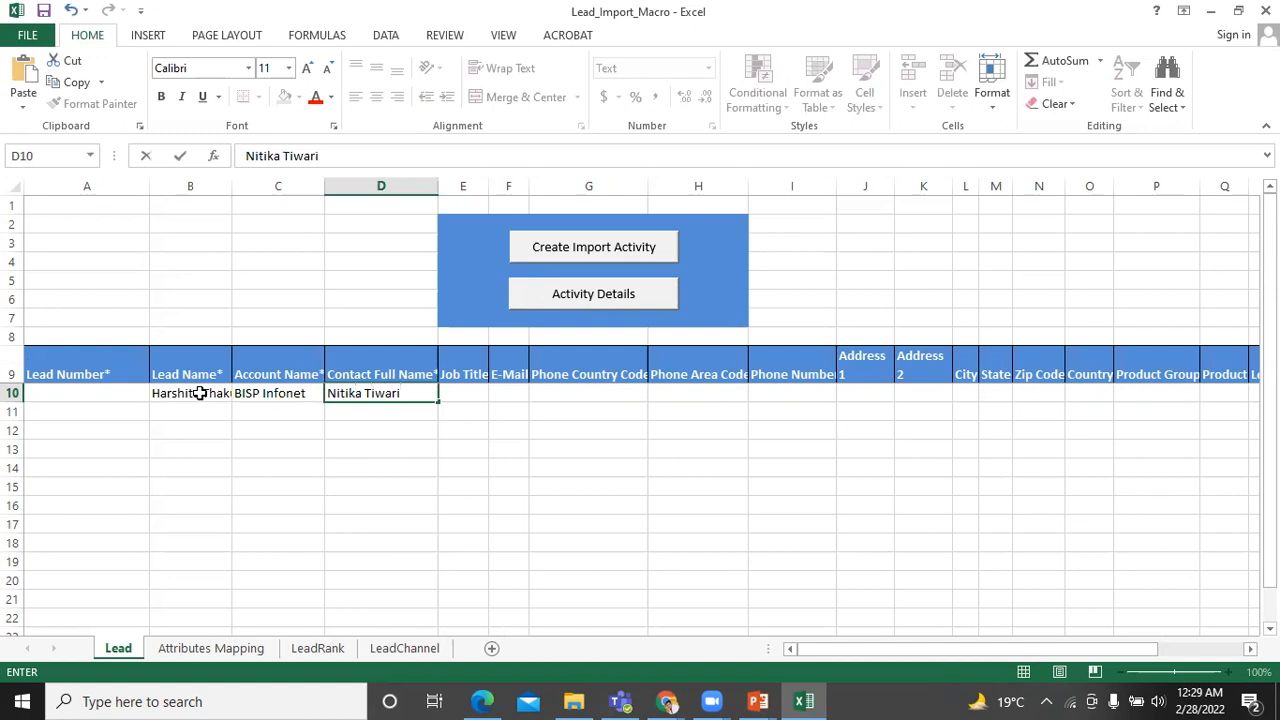
# Enter the contact's name and e-mail address, and autofit the E-Mail column.
pyautogui.press('Tab')
pyautogui.press('Tab')
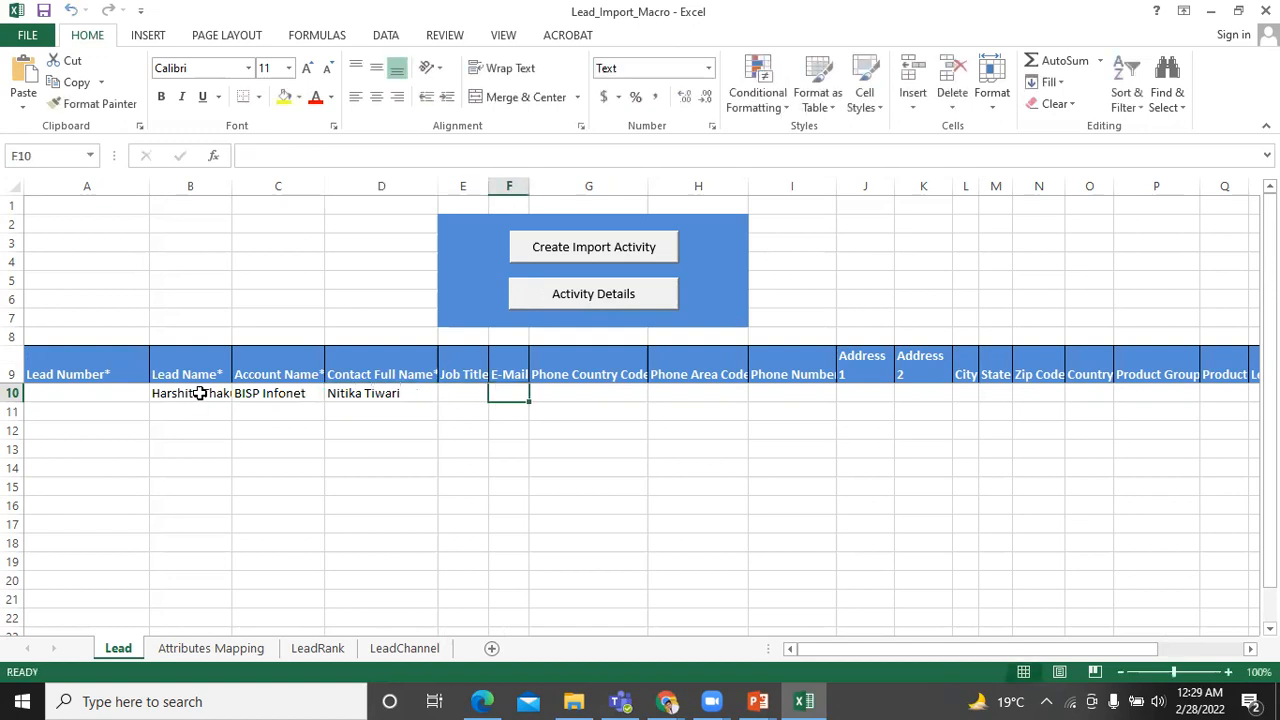
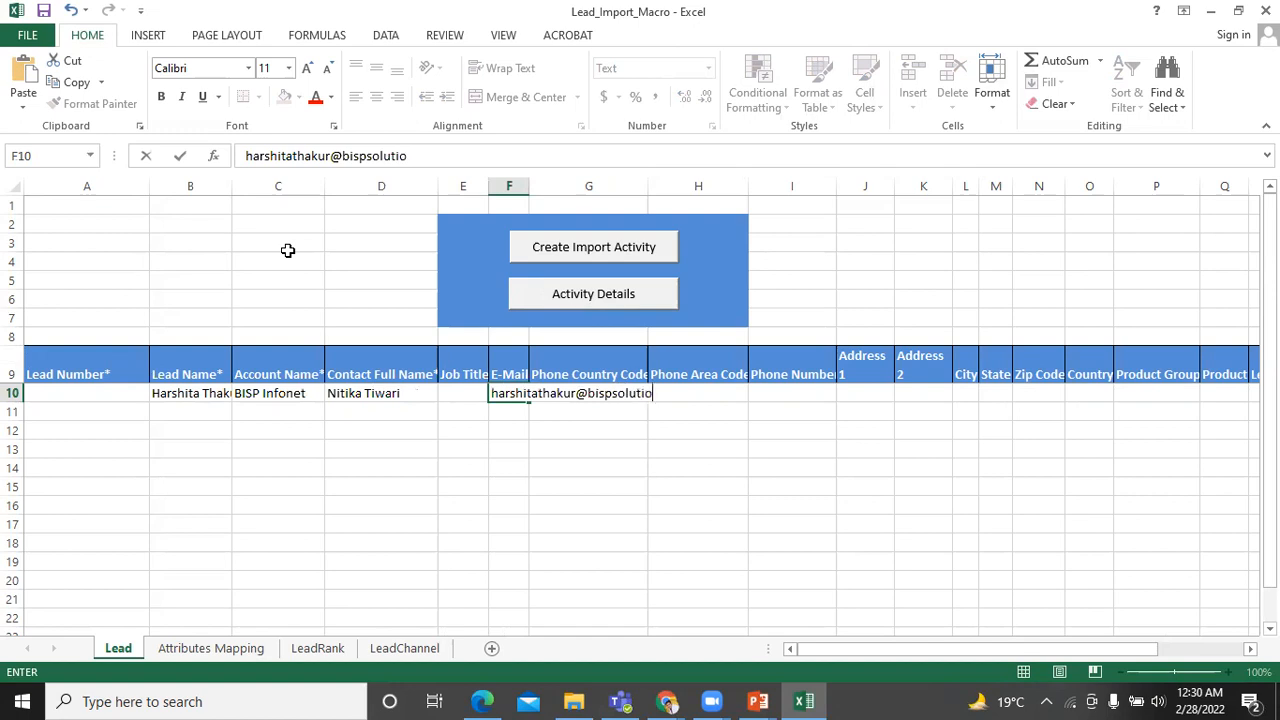
pyautogui.press('Tab')
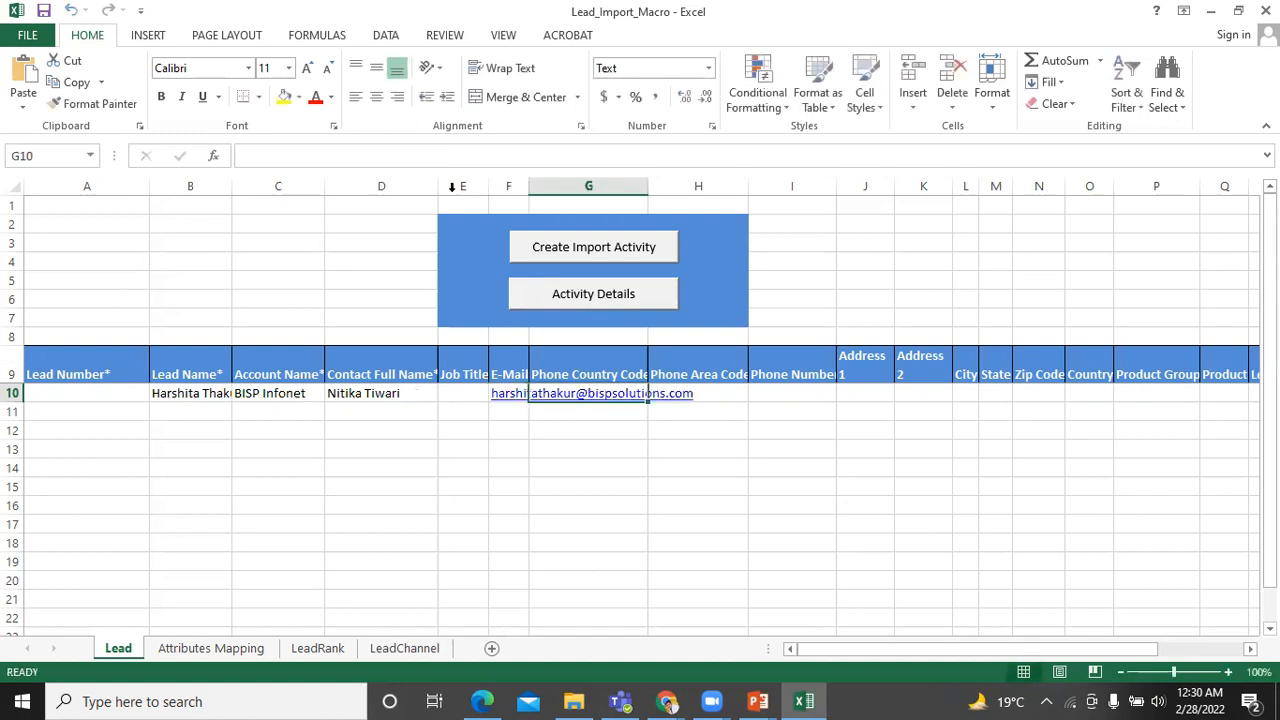
pyautogui.doubleClick(529, 190)
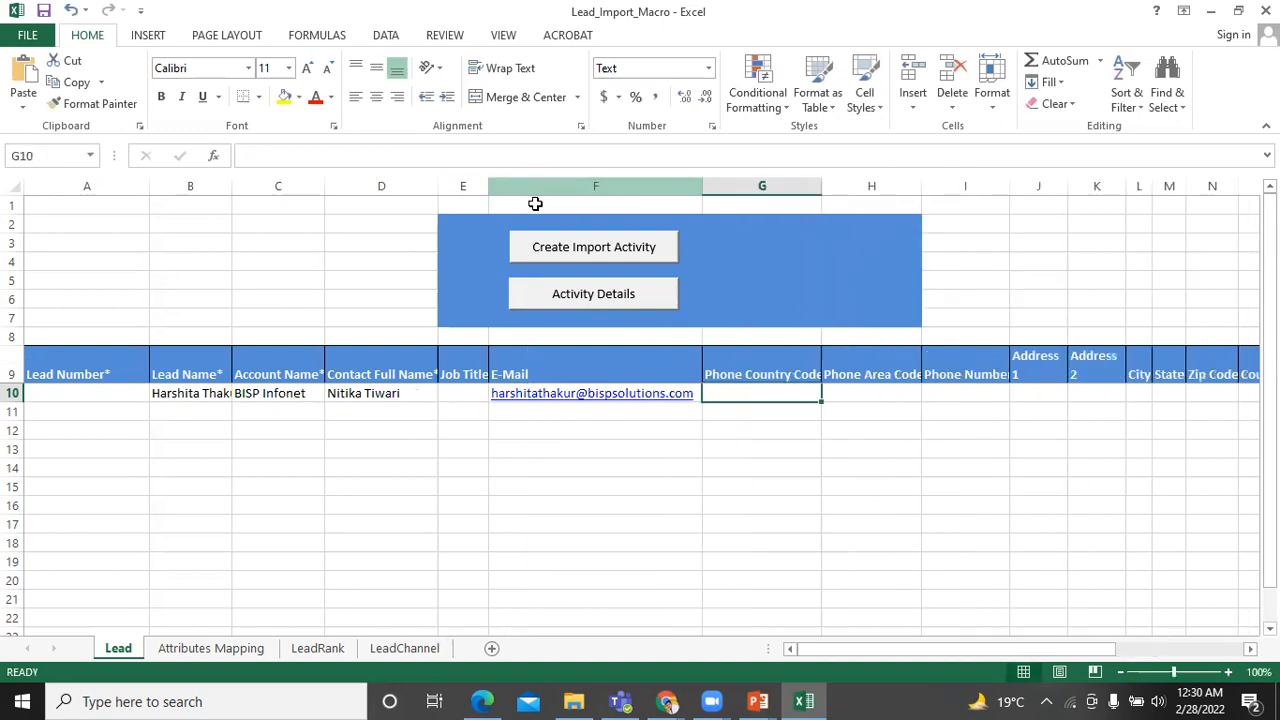
pyautogui.moveTo(886, 649); pyautogui.dragTo(909, 649)
pyautogui.moveTo(924, 646); pyautogui.dragTo(951, 646)
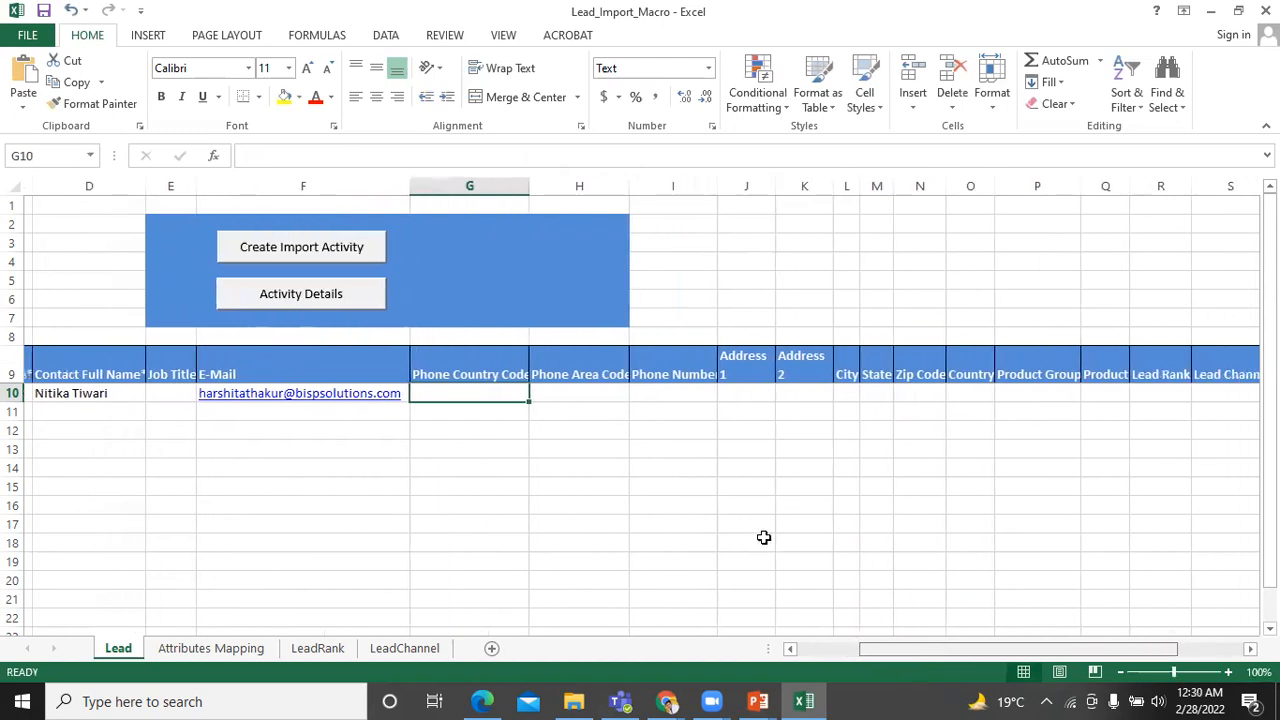
# Fill in the lead's Address 1 and Address 2 lines in row 10.
pyautogui.doubleClick(753, 393)
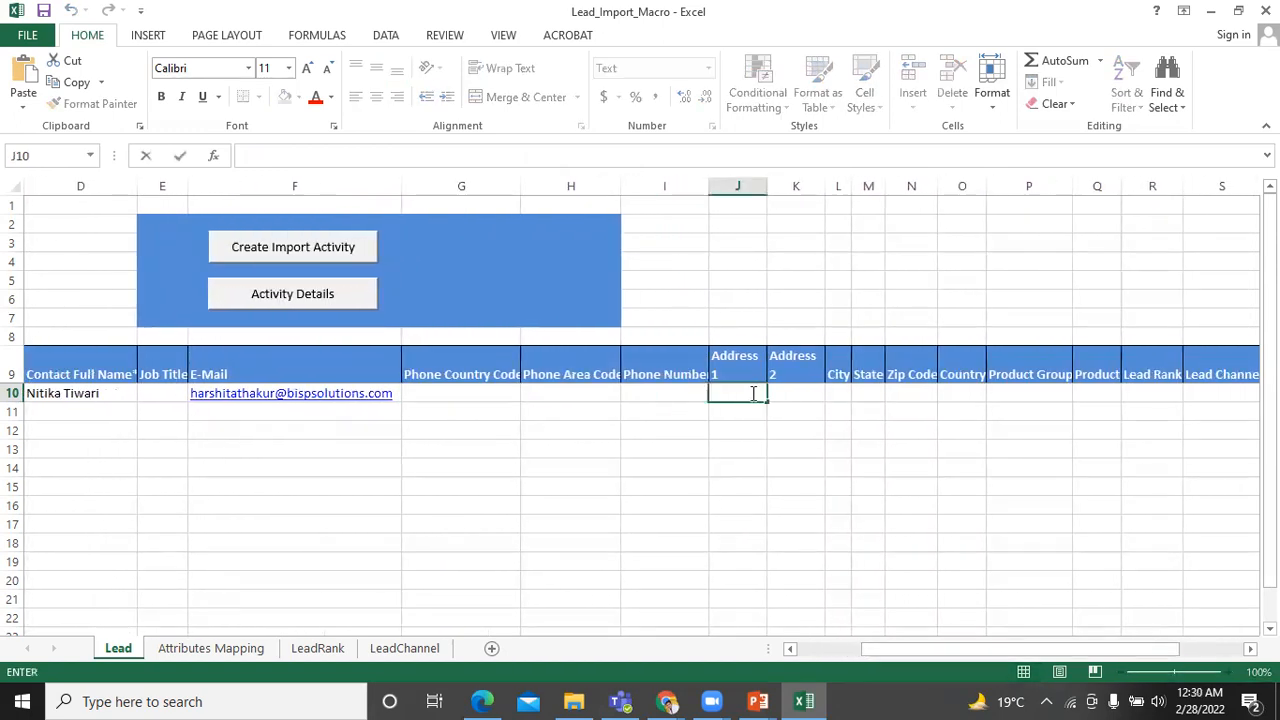
pyautogui.press('Tab')
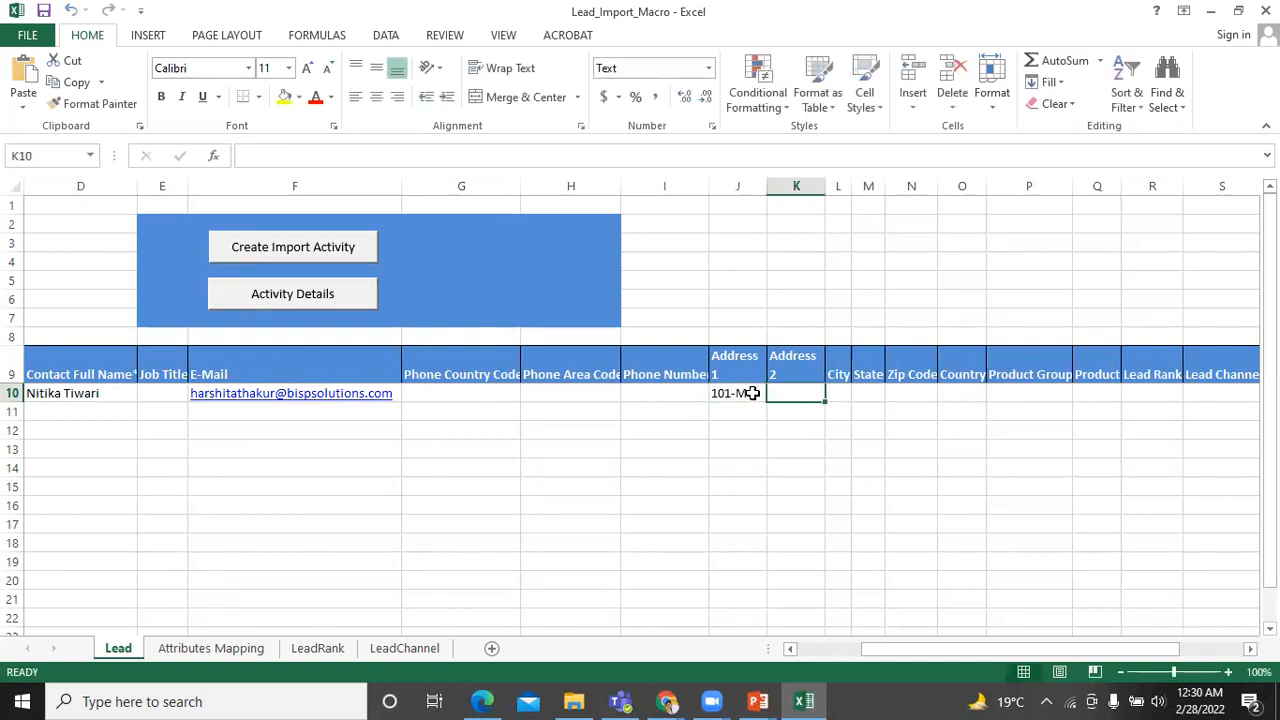
pyautogui.press('Tab')
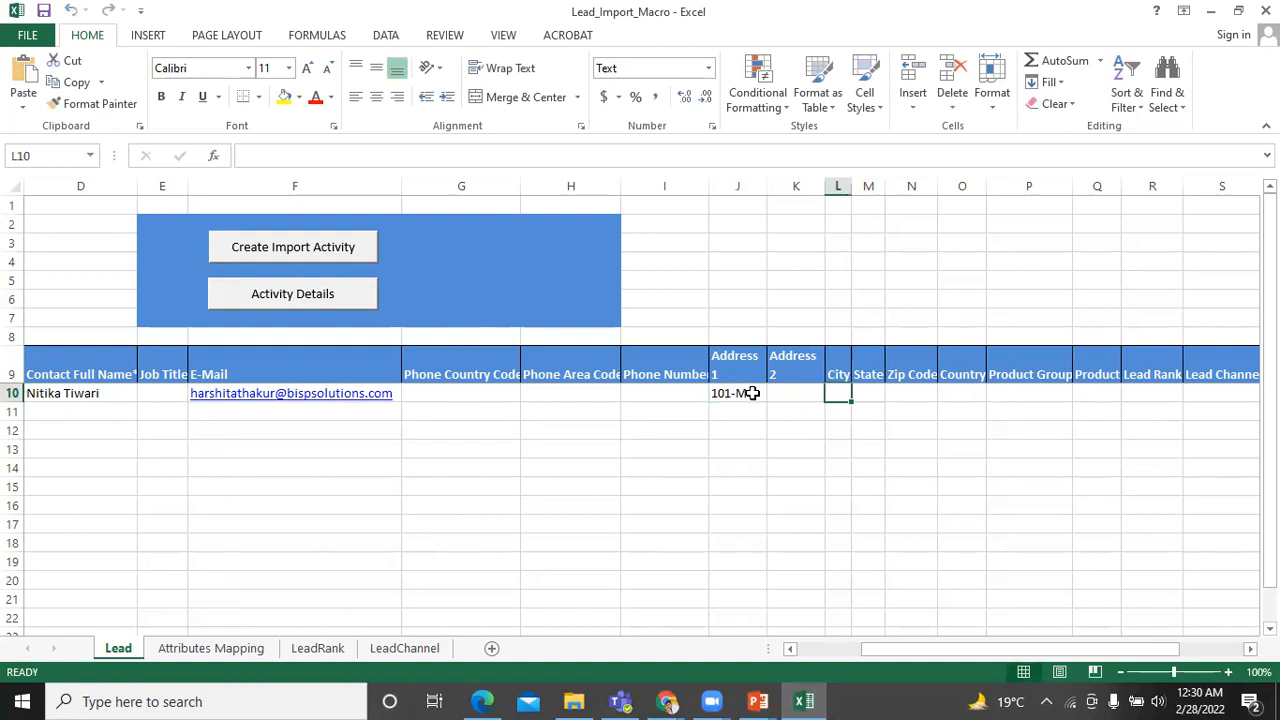
pyautogui.press('Left')
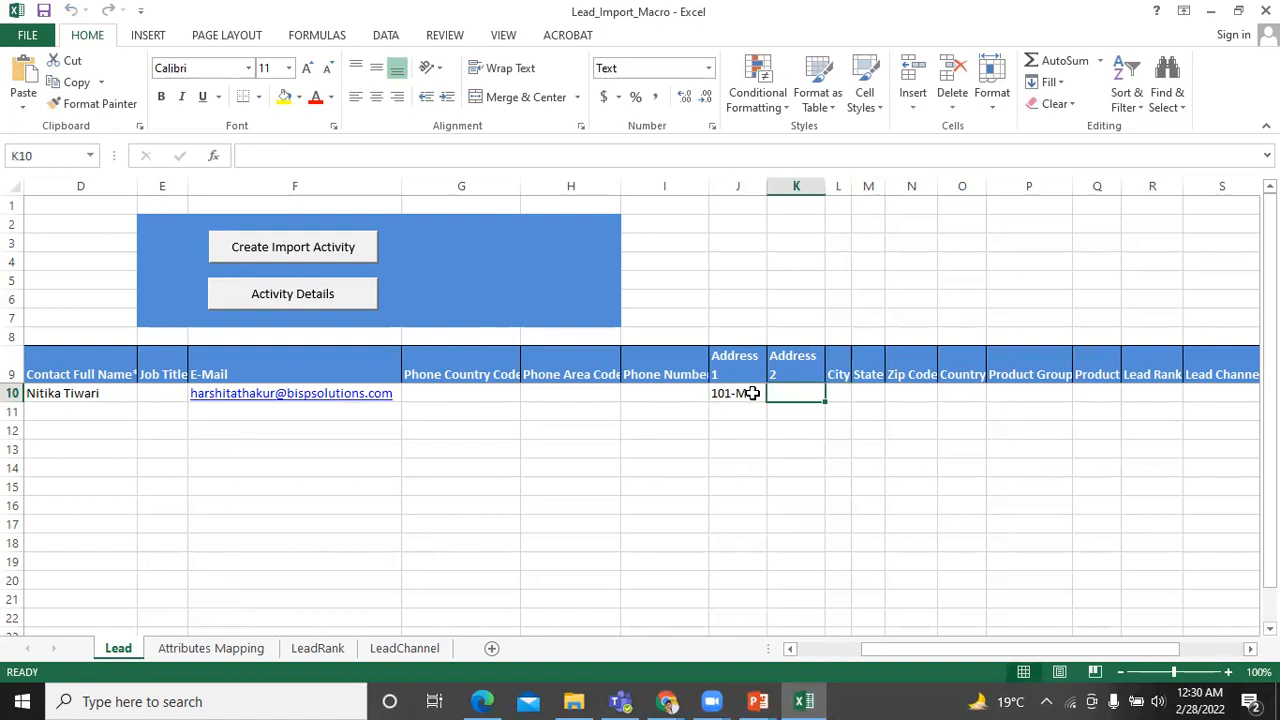
pyautogui.press('Tab')
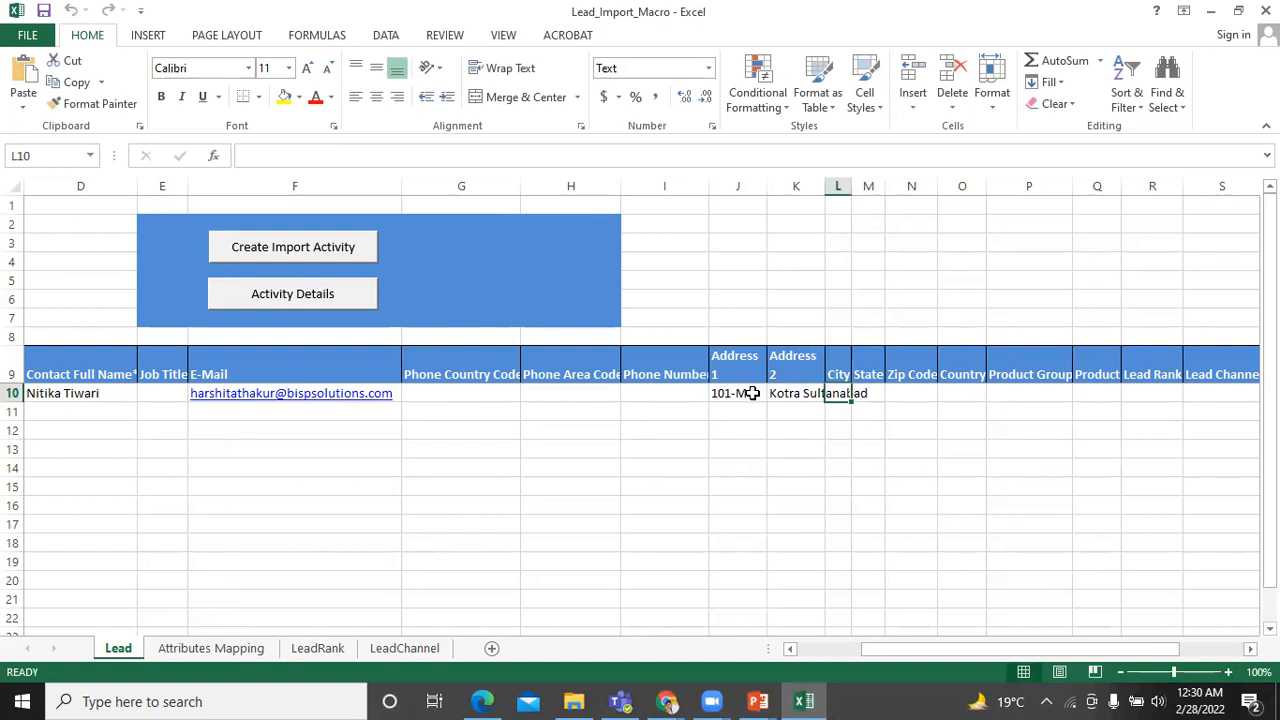
# Enter the city, state and zip code, and country IN for row 10.
pyautogui.write('Bhoal')
pyautogui.press('BackSpace')
pyautogui.press('BackSpace')
pyautogui.write('pal')
pyautogui.press('Tab')
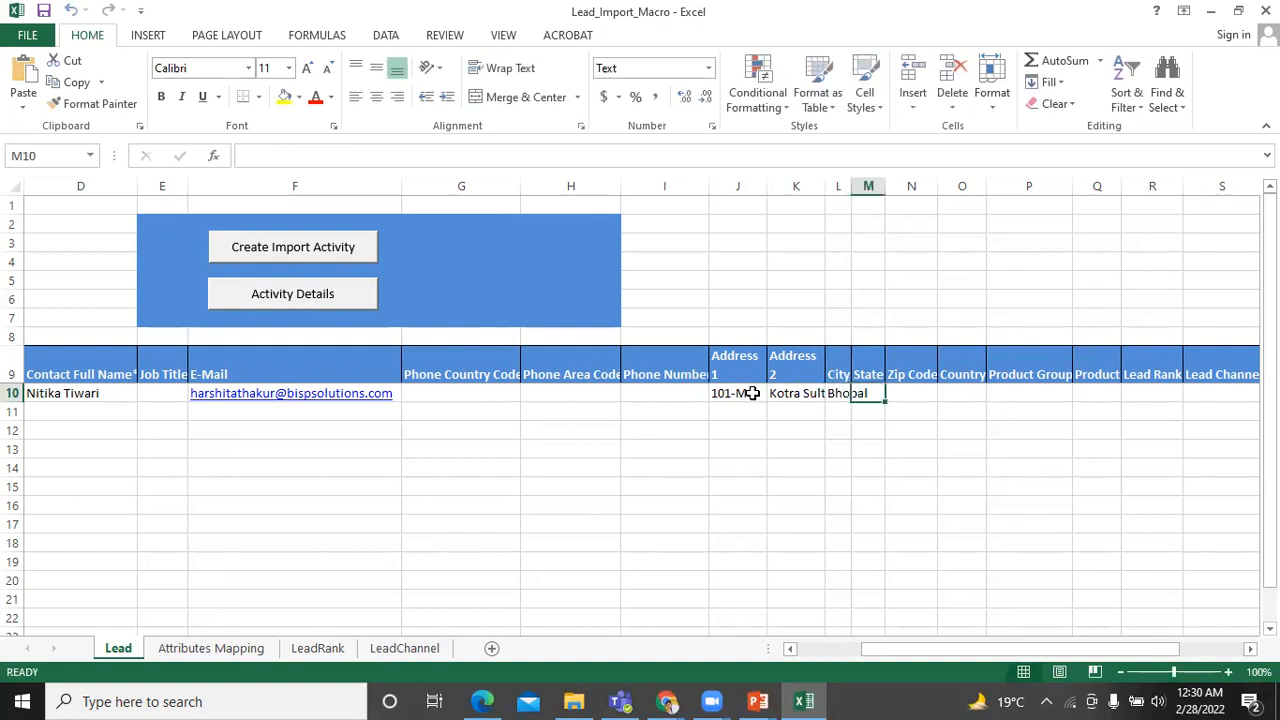
pyautogui.write('MP')
pyautogui.press('Tab')
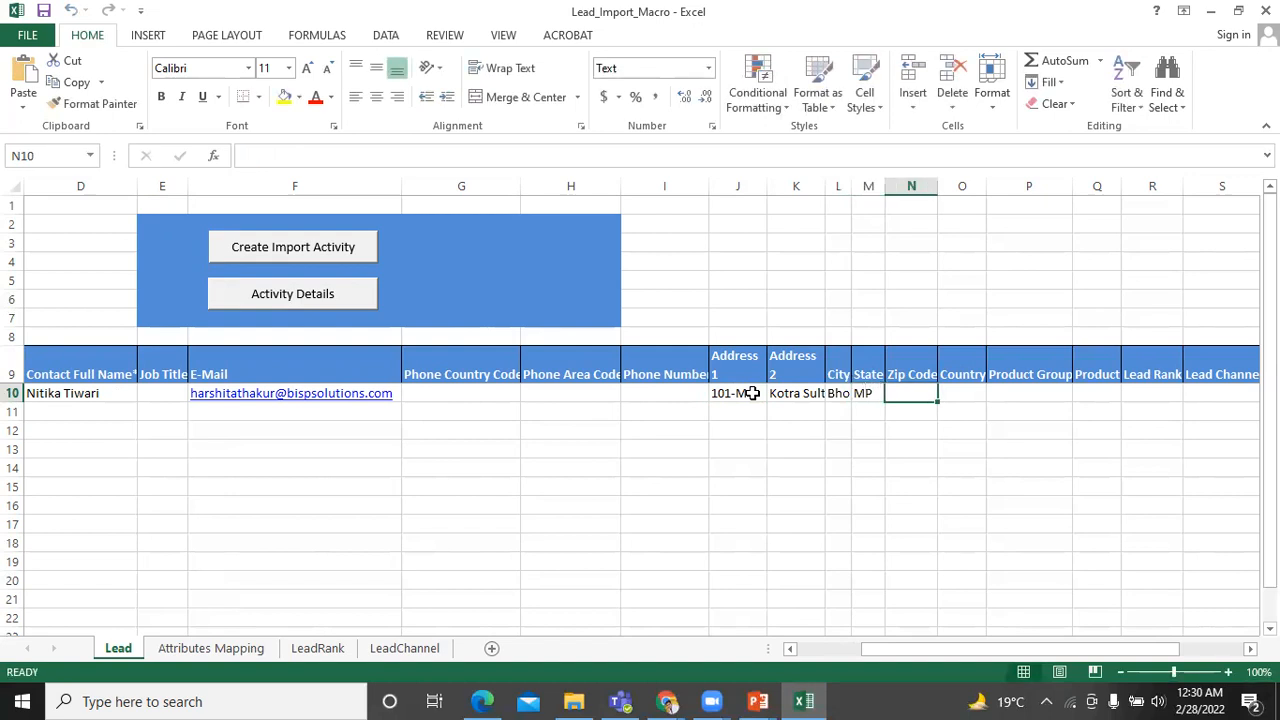
pyautogui.write('4')
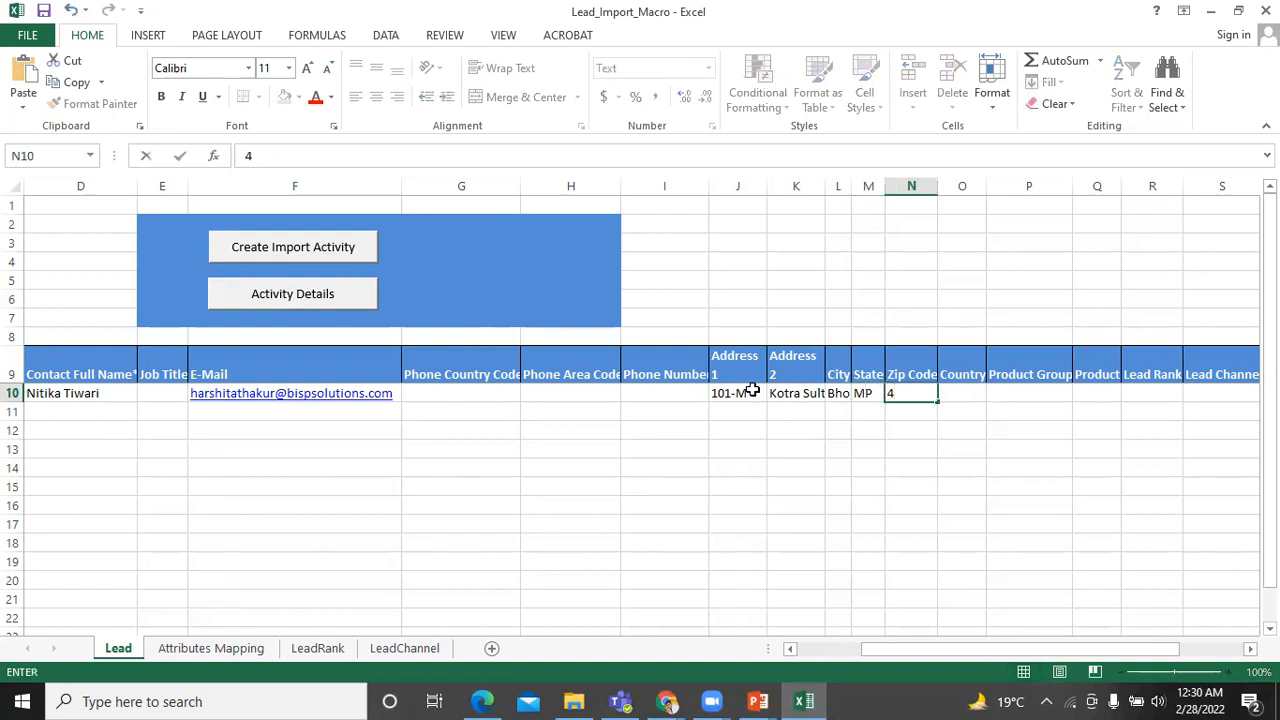
pyautogui.write('62003')
pyautogui.press('Tab')
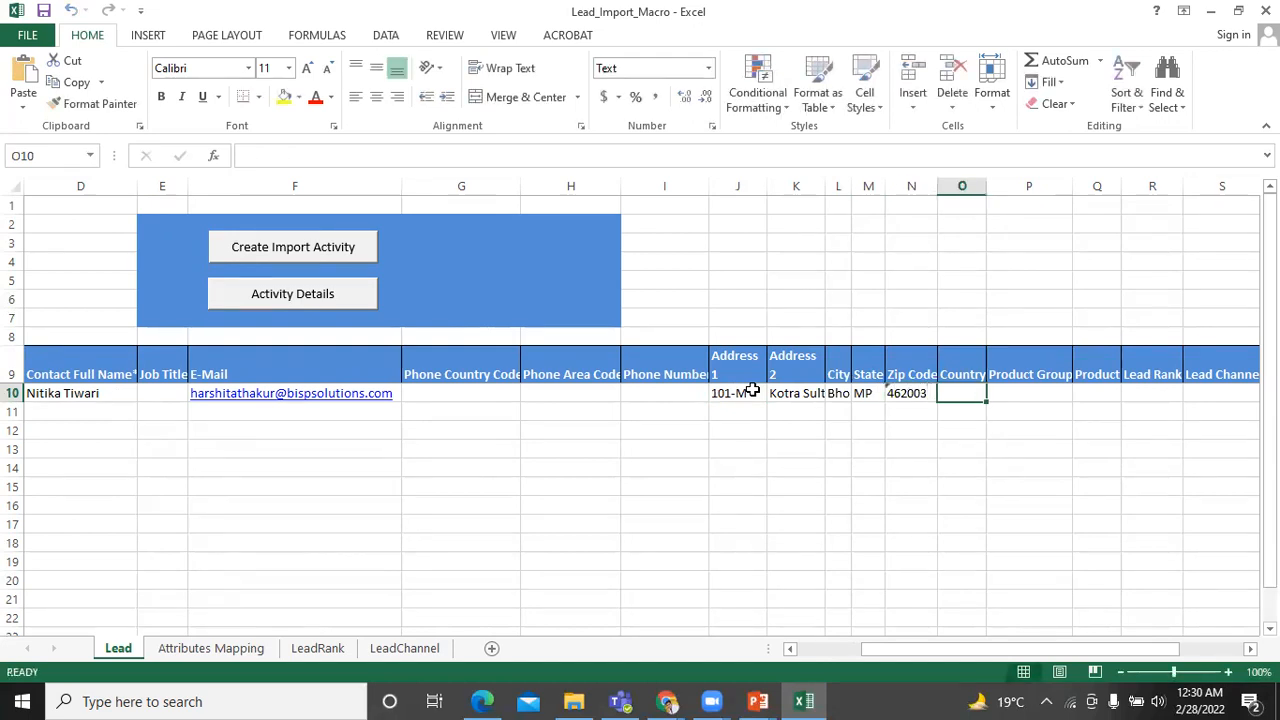
pyautogui.write('IN')
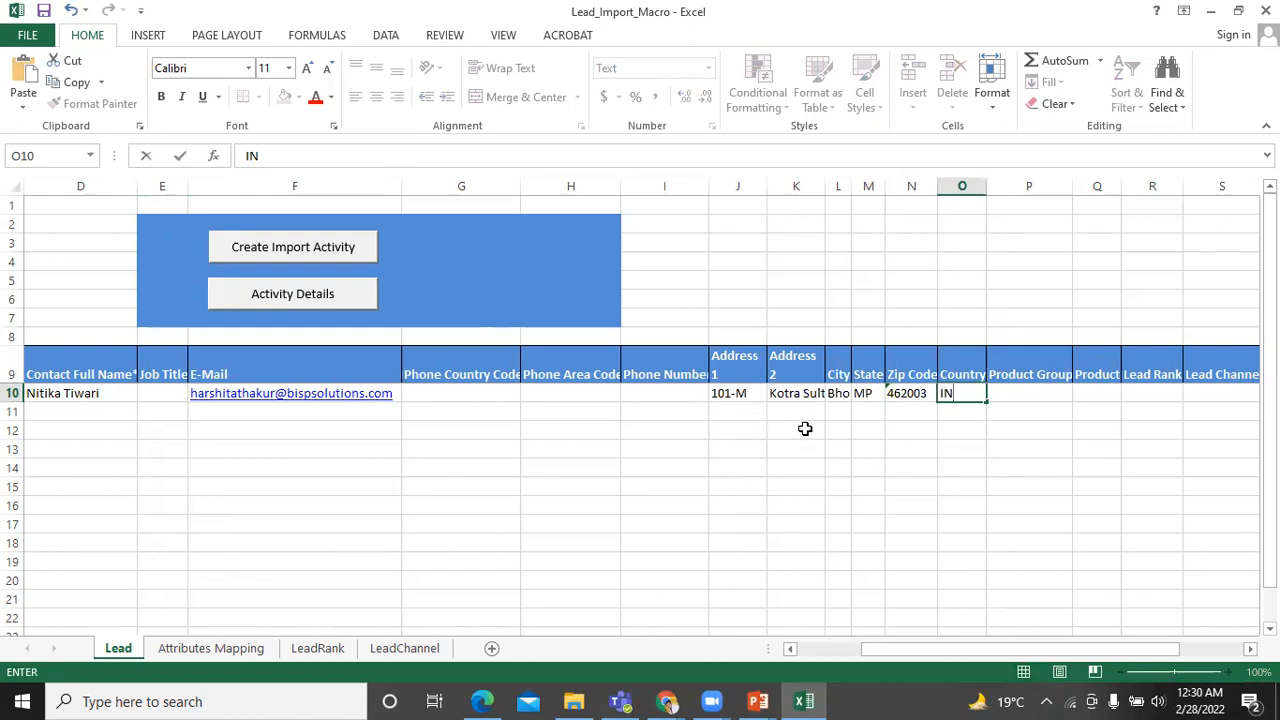
pyautogui.moveTo(997, 649); pyautogui.dragTo(1054, 644)
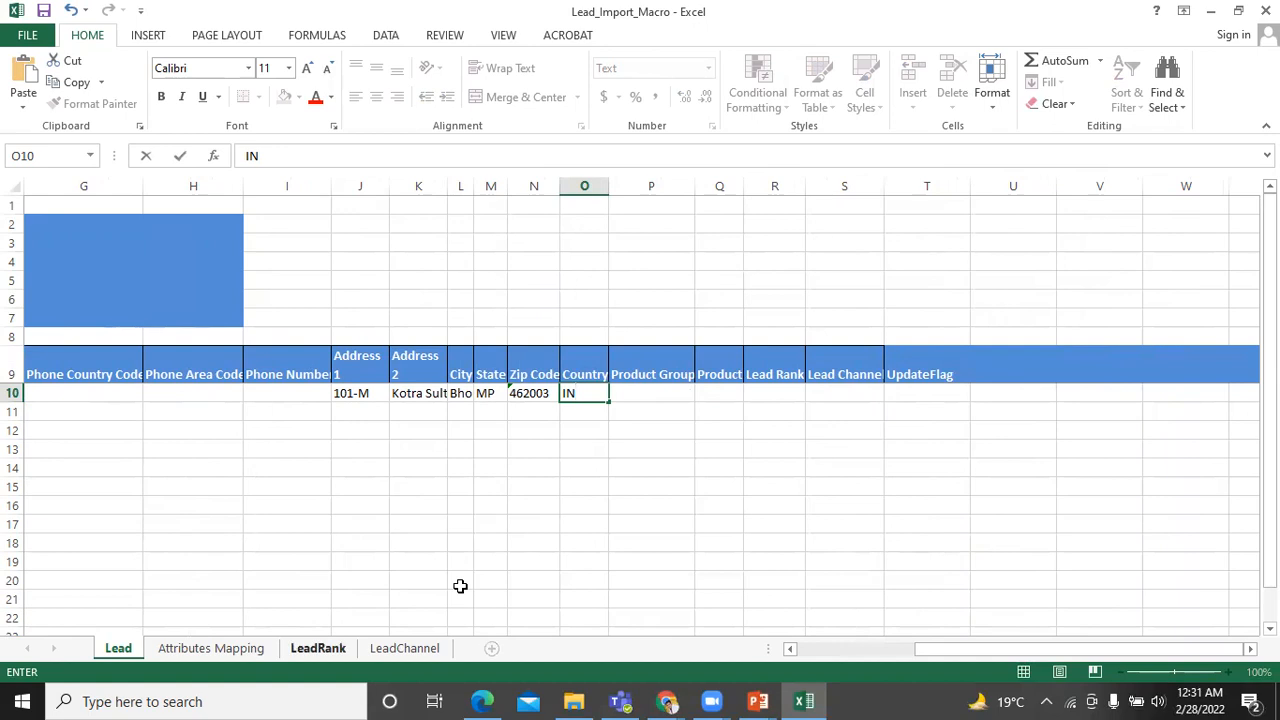
# Commit IN, view R10's Hot/Warm/Cool Lead Rank options, then go to the LeadRank sheet.
pyautogui.click(790, 393)
pyautogui.click(813, 395)
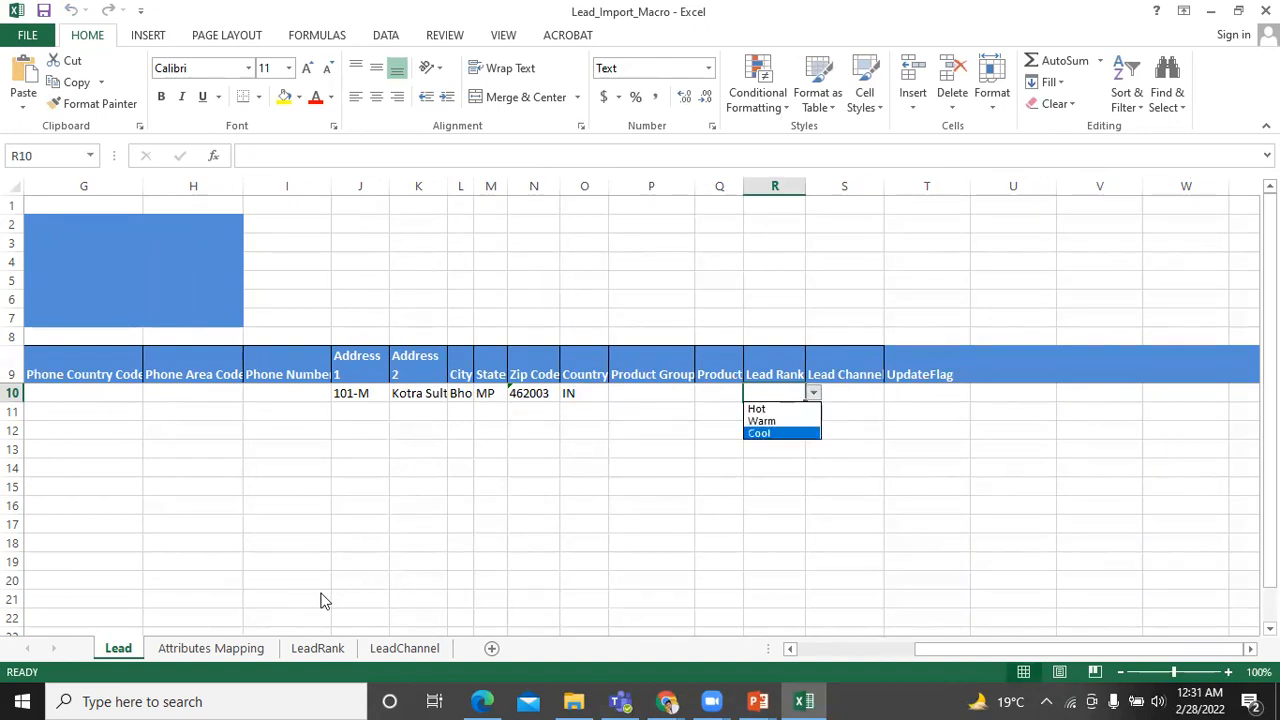
pyautogui.click(318, 648)
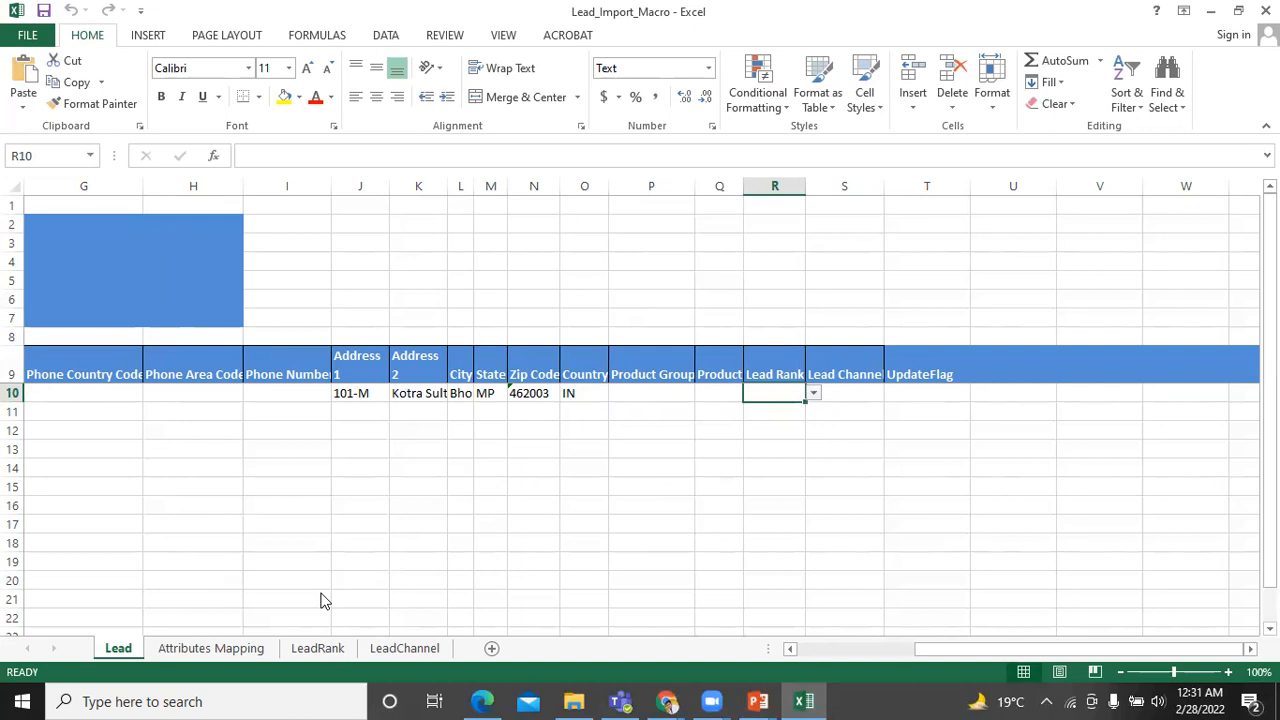
pyautogui.click(318, 648)
# Add rank code MEDIUM with name Medium in row 5 of the LeadRank sheet.
pyautogui.click(90, 283)
pyautogui.write('MEDIUM')
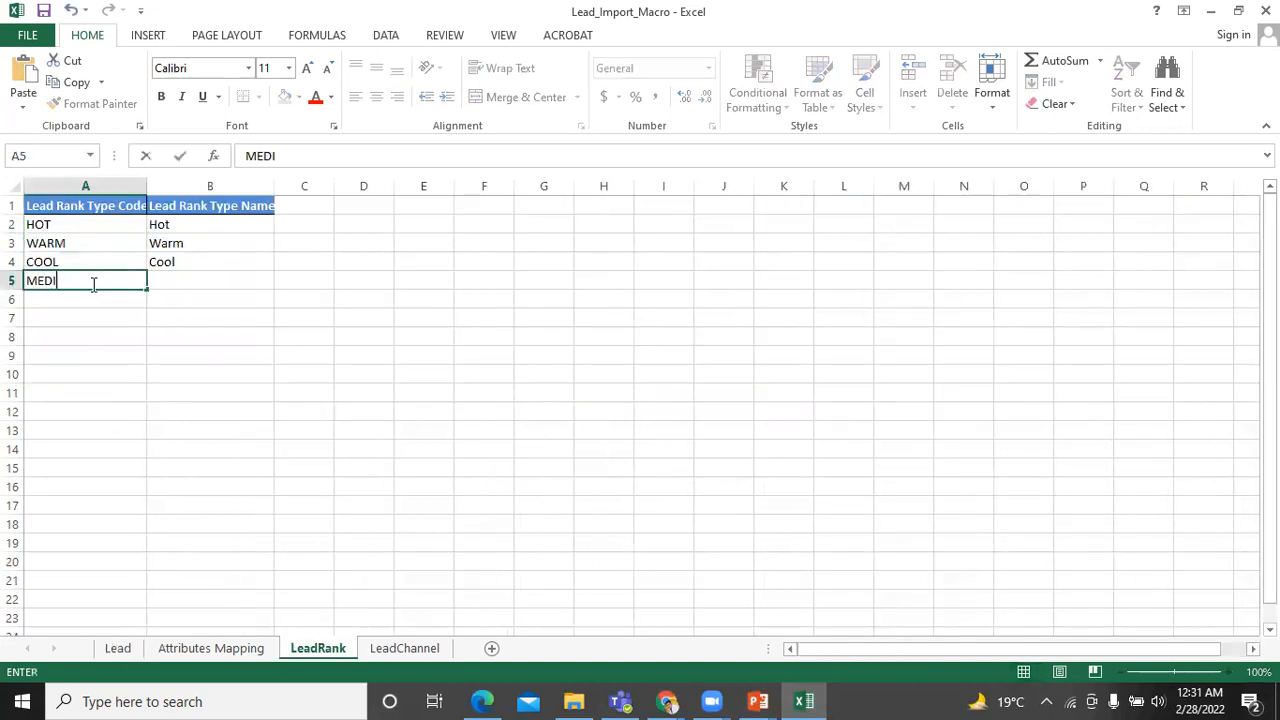
pyautogui.press('Tab')
pyautogui.write('M')
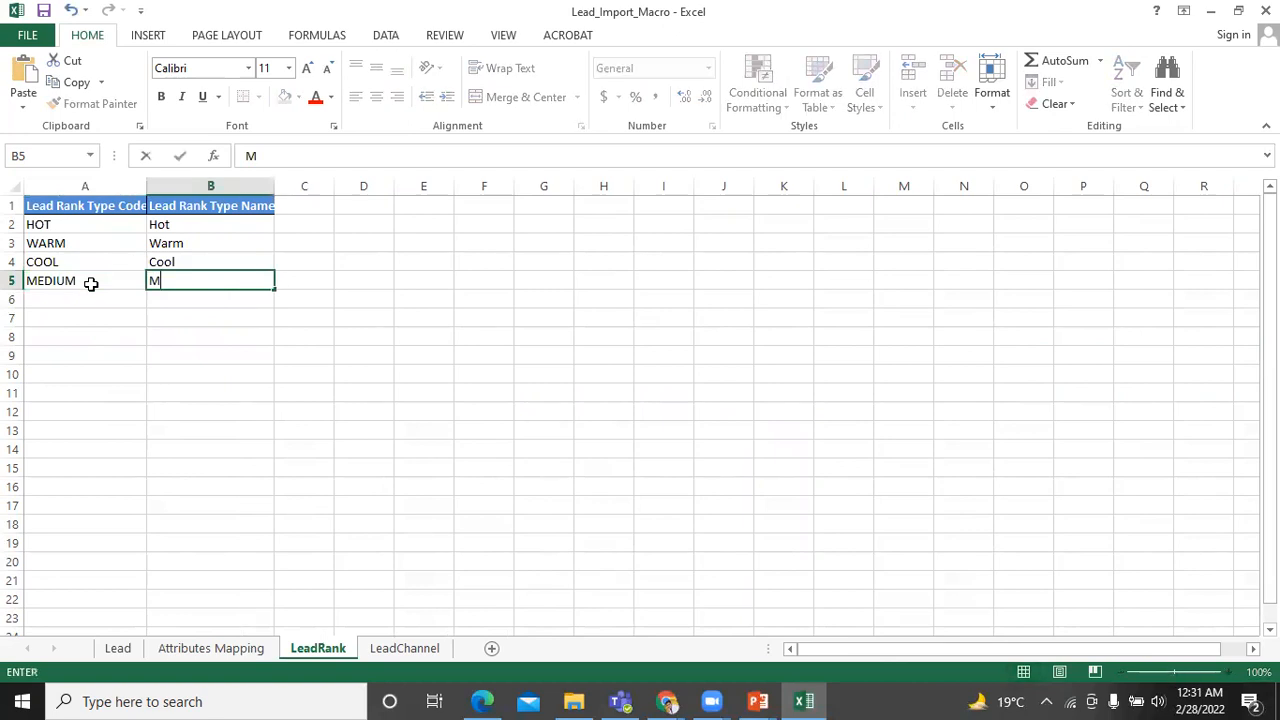
pyautogui.write('edium')
pyautogui.hotkey('ctrl', 'Return')
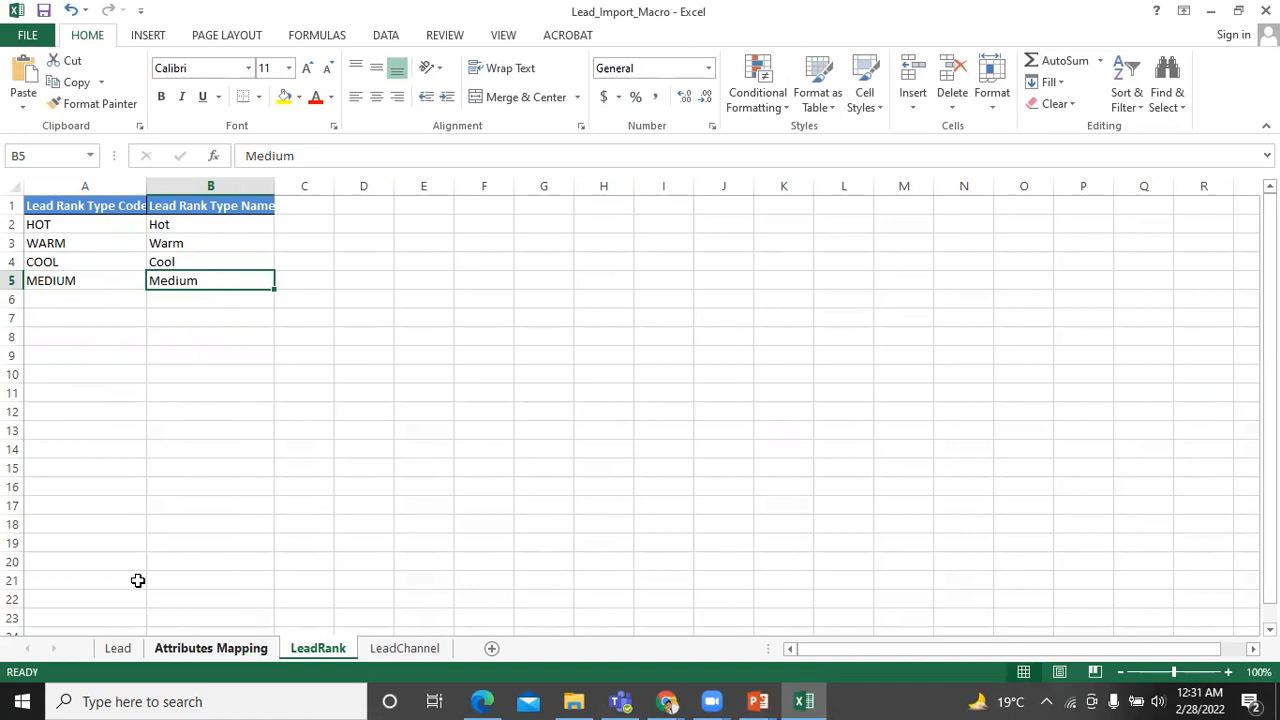
# Set row 10's Lead Rank on the Lead sheet to Hot.
pyautogui.click(118, 648)
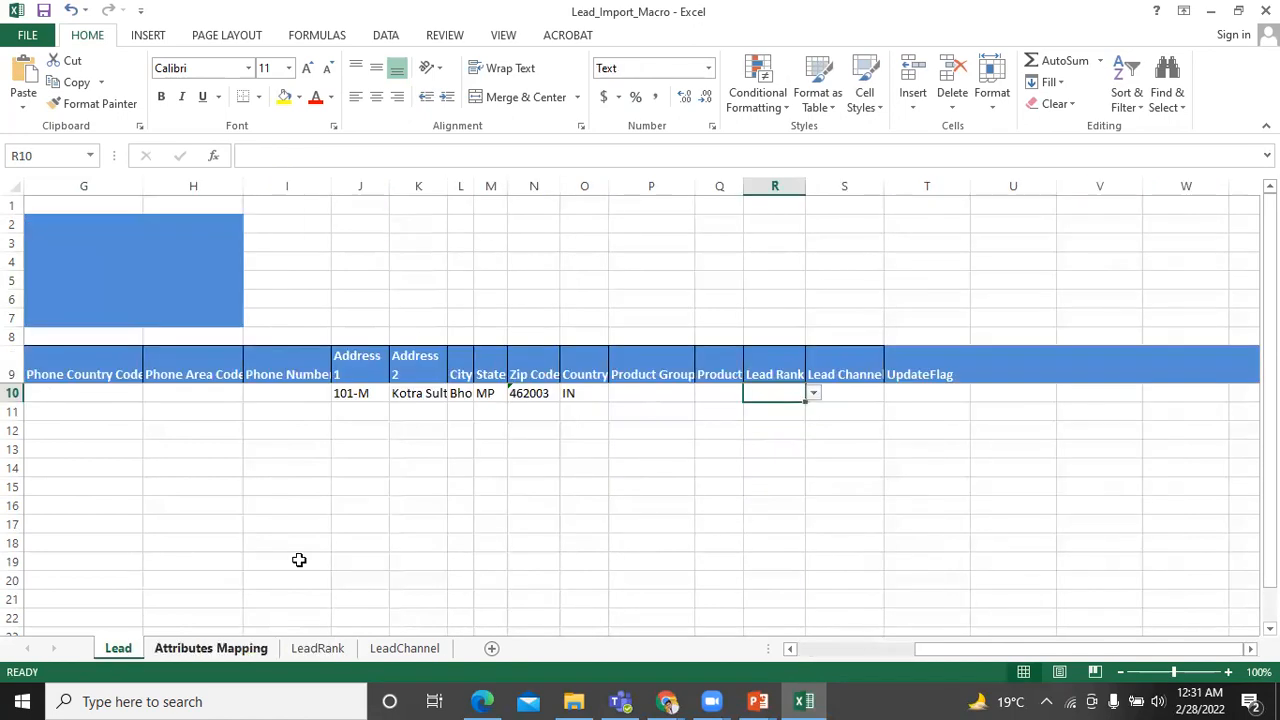
pyautogui.click(795, 411)
pyautogui.click(800, 394)
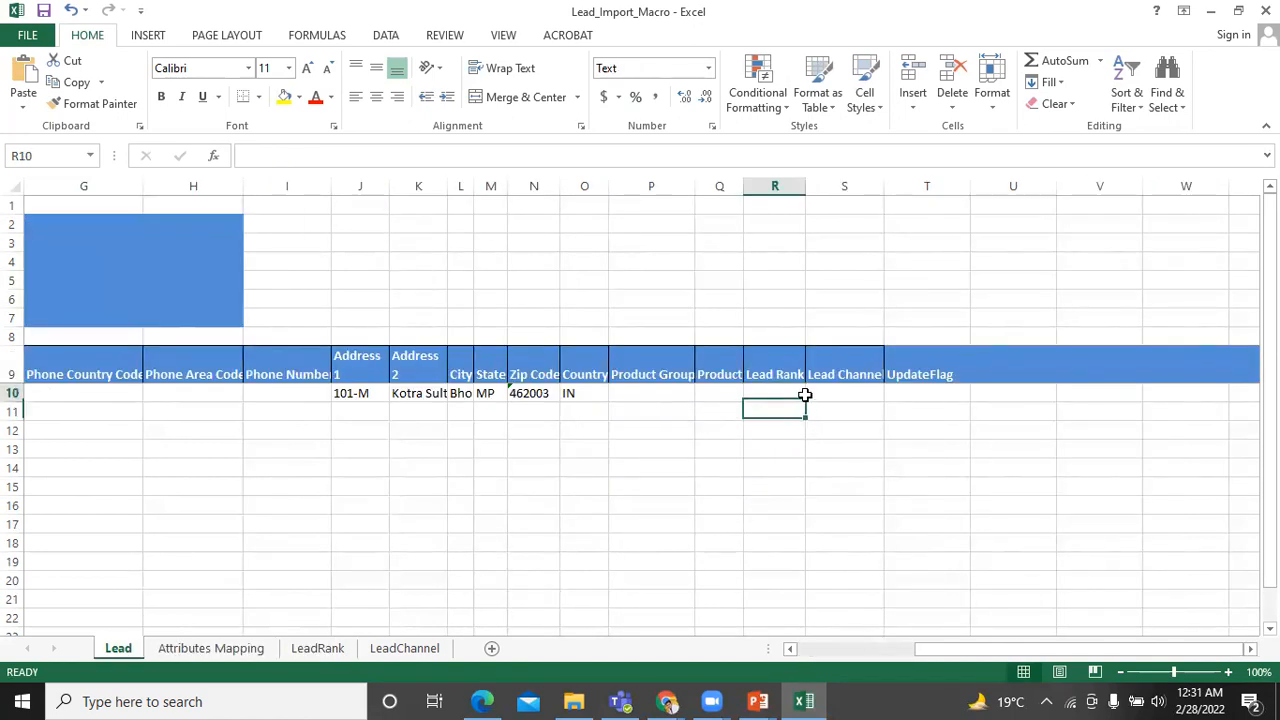
pyautogui.click(815, 395)
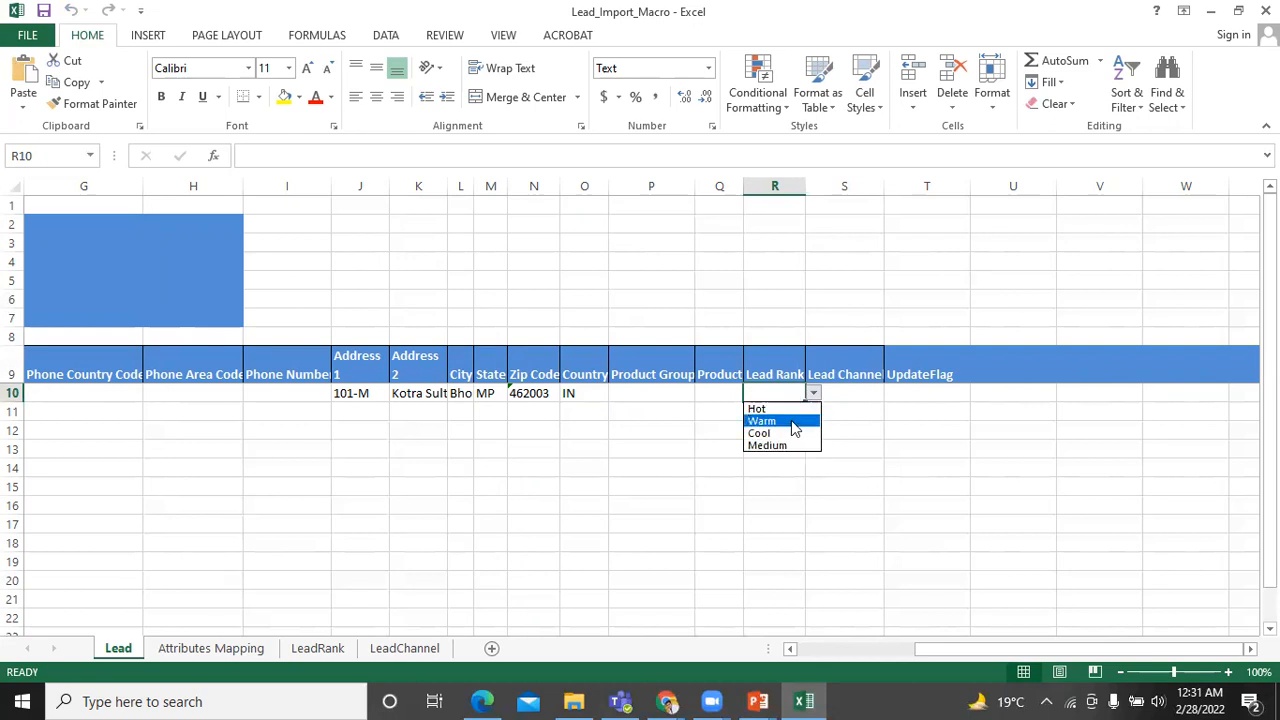
pyautogui.click(796, 410)
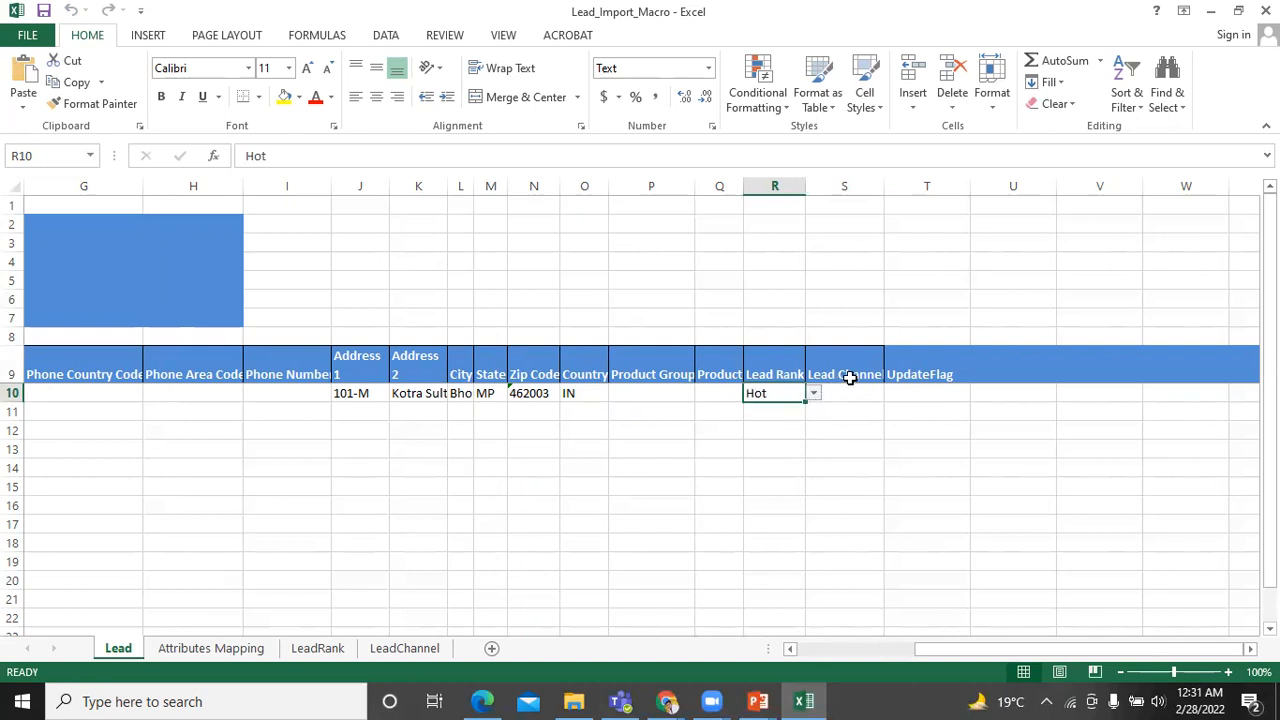
pyautogui.click(851, 389)
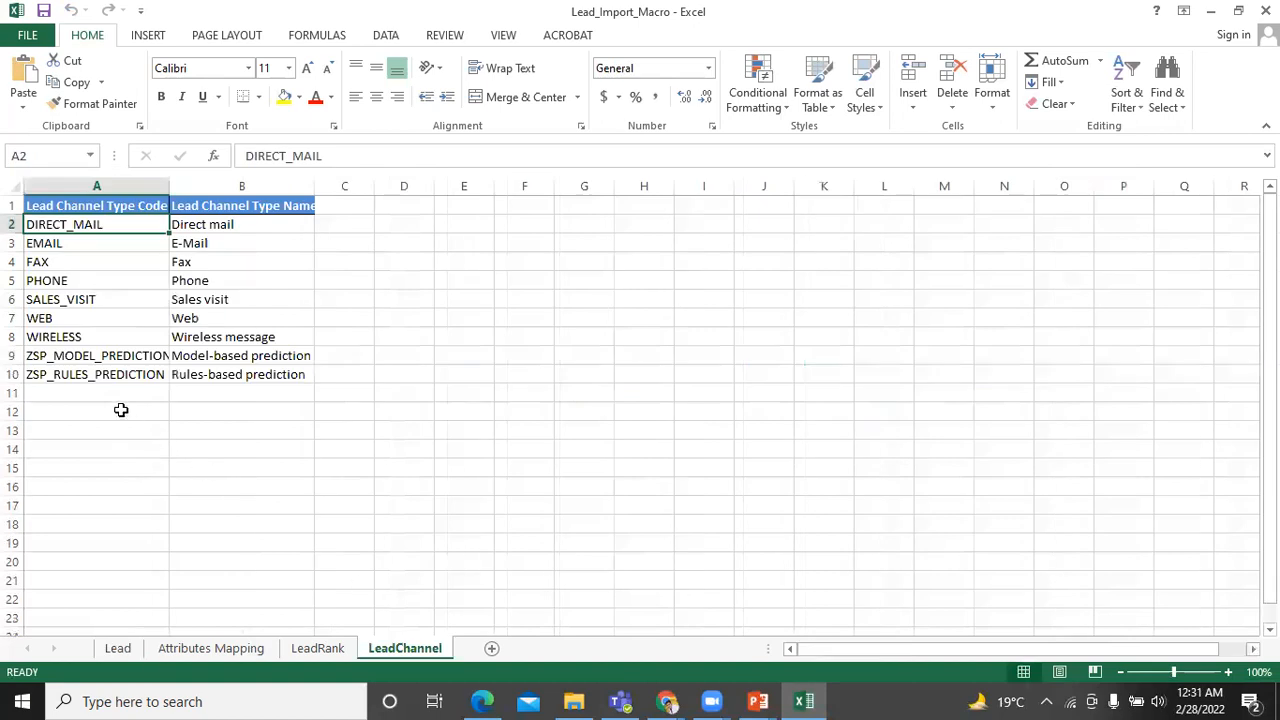
# Add channel code FACEBOOK with name Facebook in row 11 of the LeadChannel sheet.
pyautogui.click(124, 405)
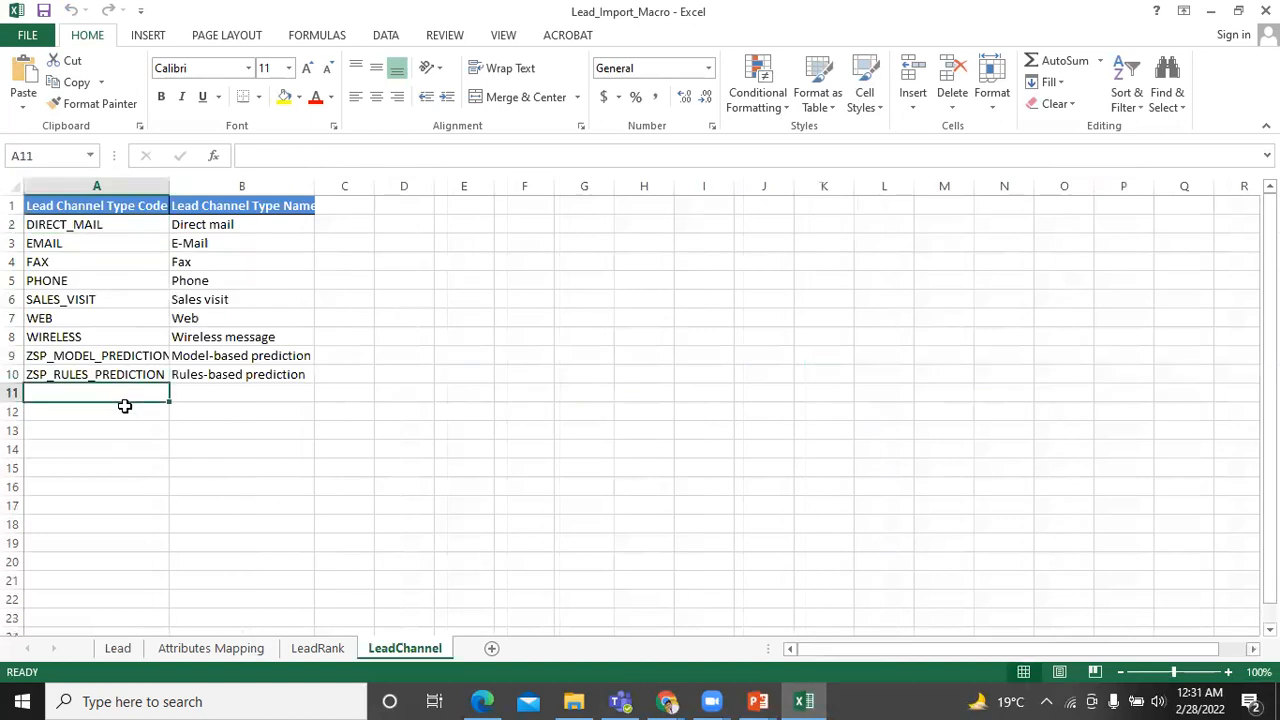
pyautogui.write('FA')
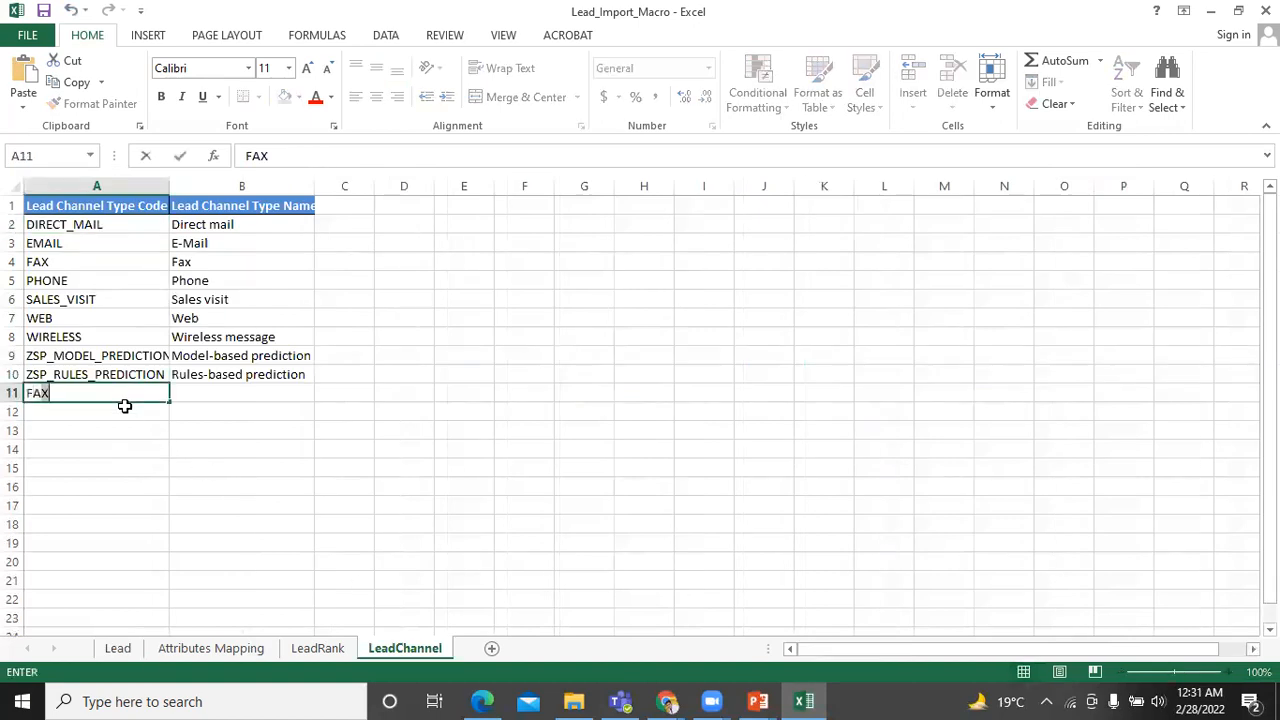
pyautogui.write('CEBOOK')
pyautogui.press('Tab')
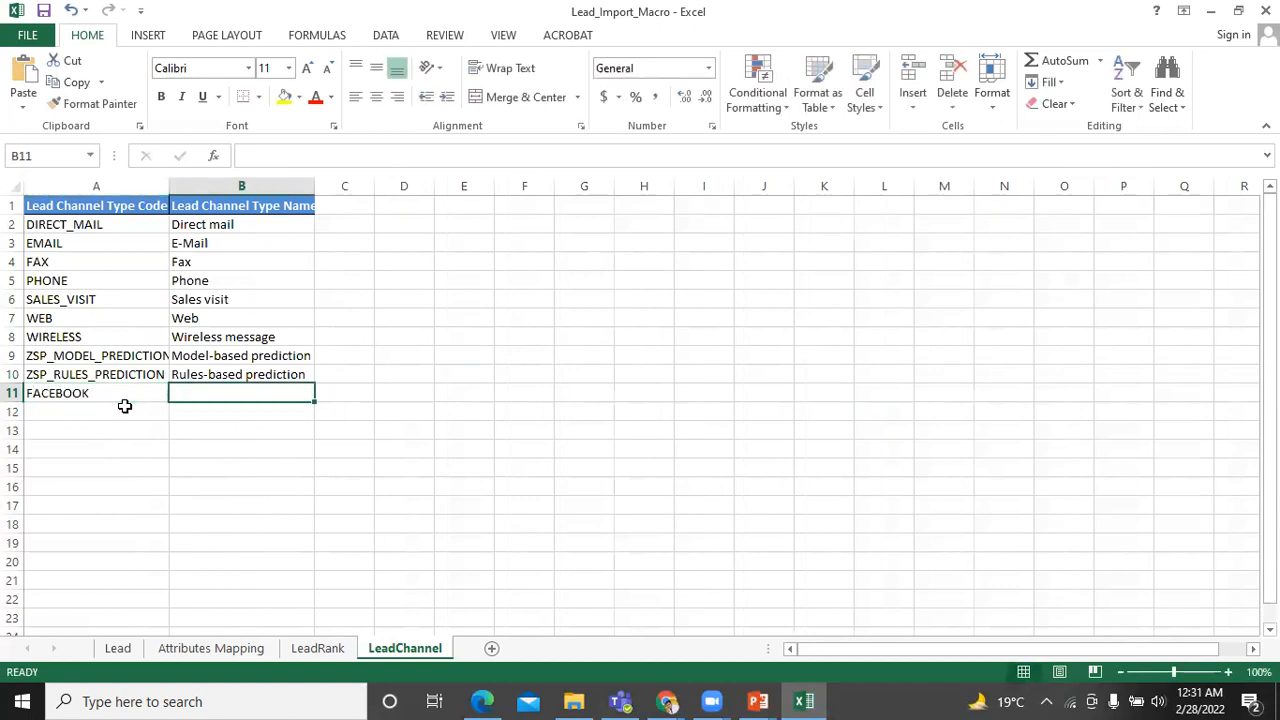
pyautogui.write('Faxace')
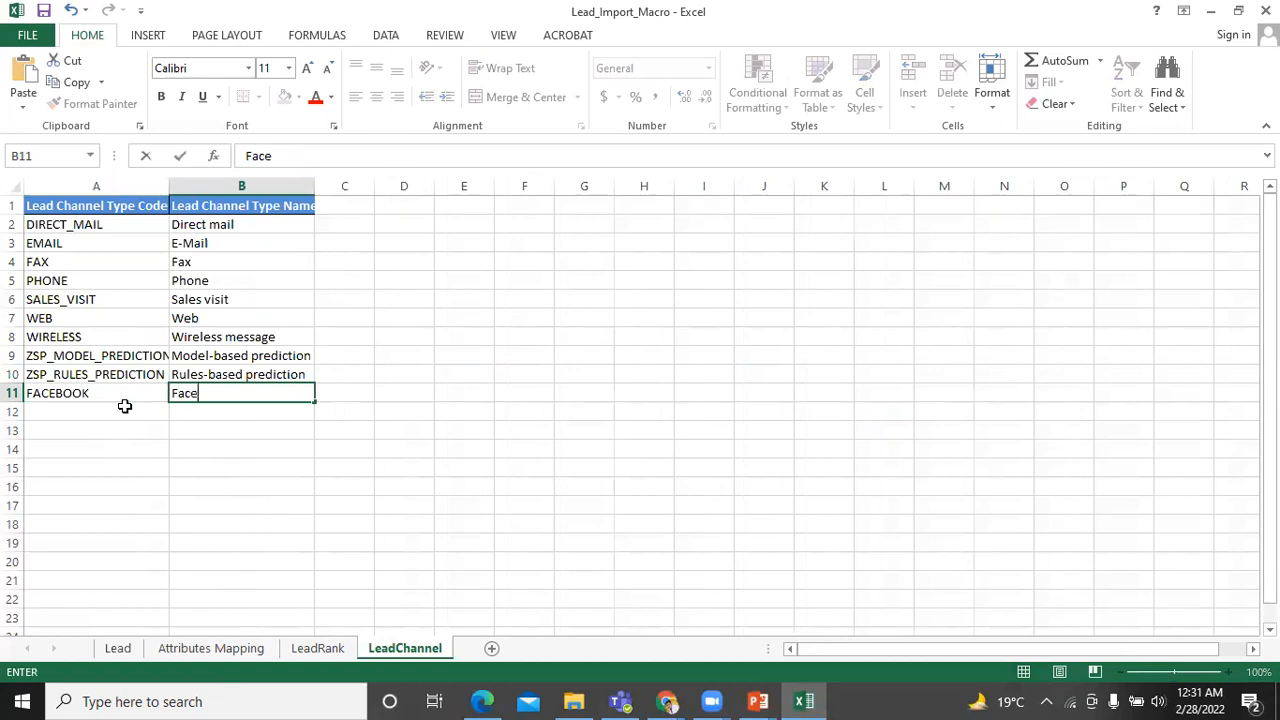
pyautogui.write('book')
pyautogui.hotkey('ctrl', 'Return')
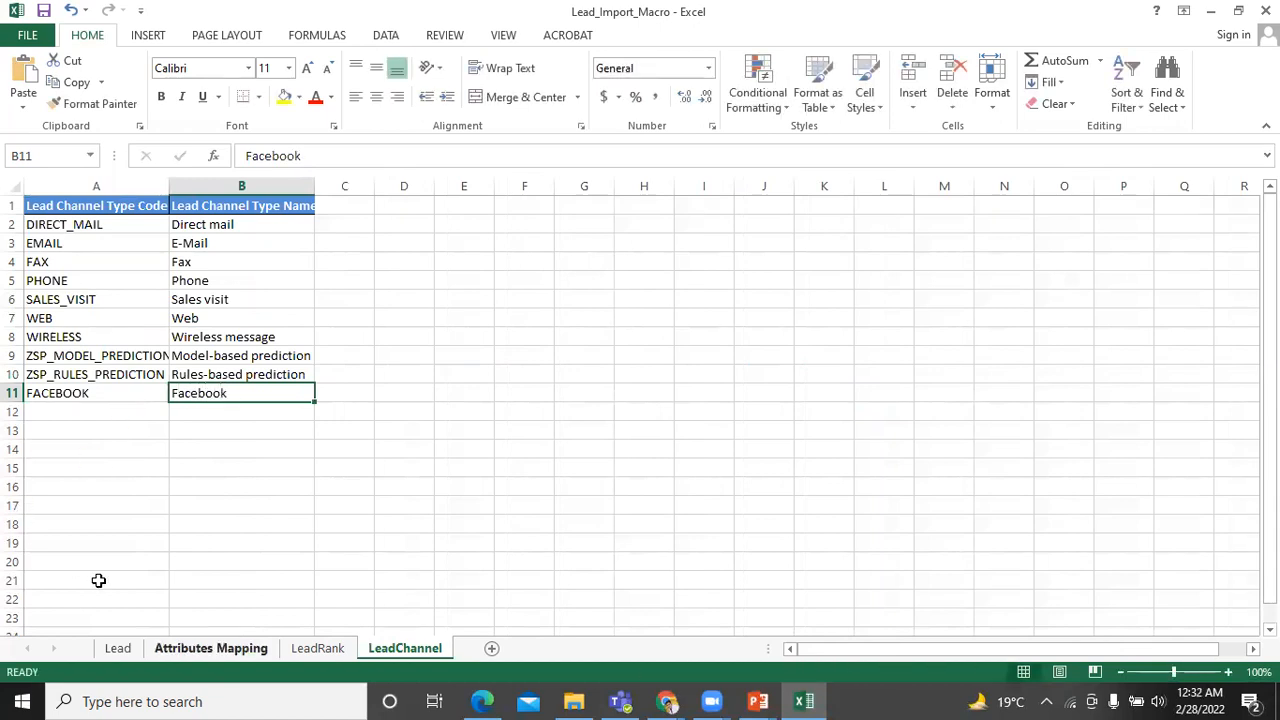
# Set row 10's Lead Channel on the Lead sheet to Facebook.
pyautogui.hotkey('ctrl', 'pageup')
pyautogui.hotkey('ctrl', 'pageup')
pyautogui.hotkey('ctrl', 'pageup')
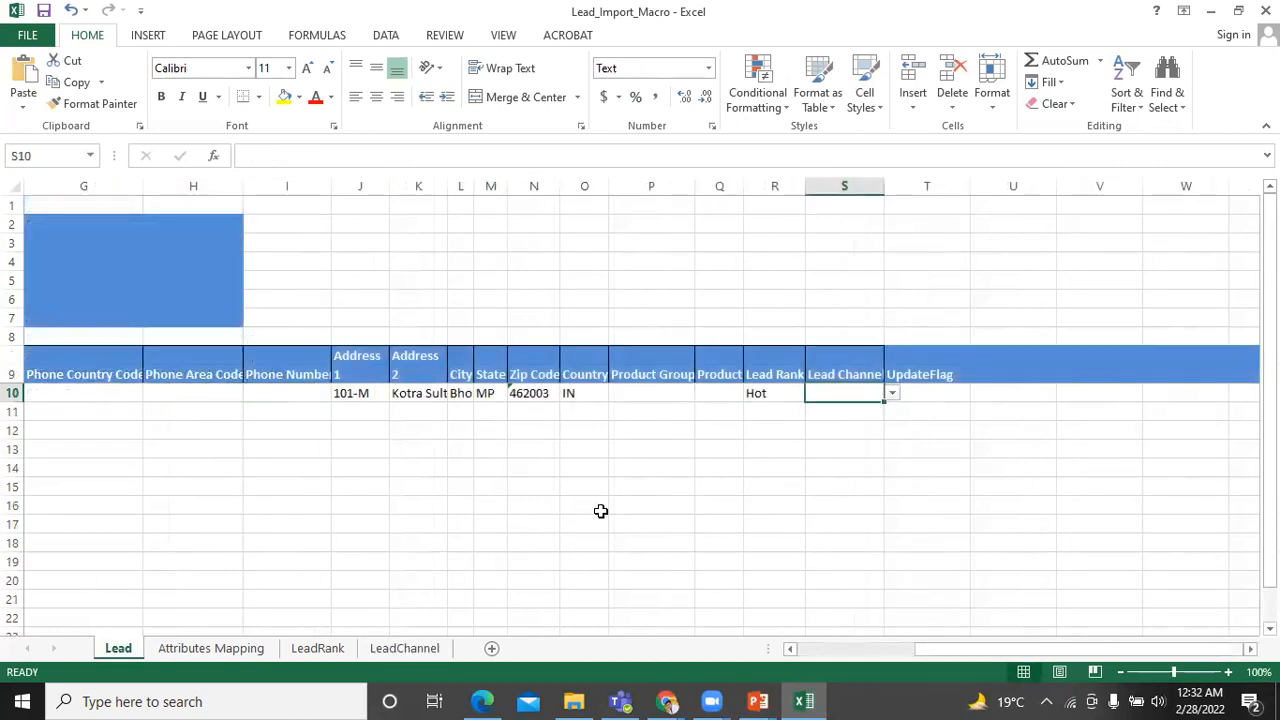
pyautogui.click(877, 411)
pyautogui.click(878, 400)
pyautogui.click(894, 393)
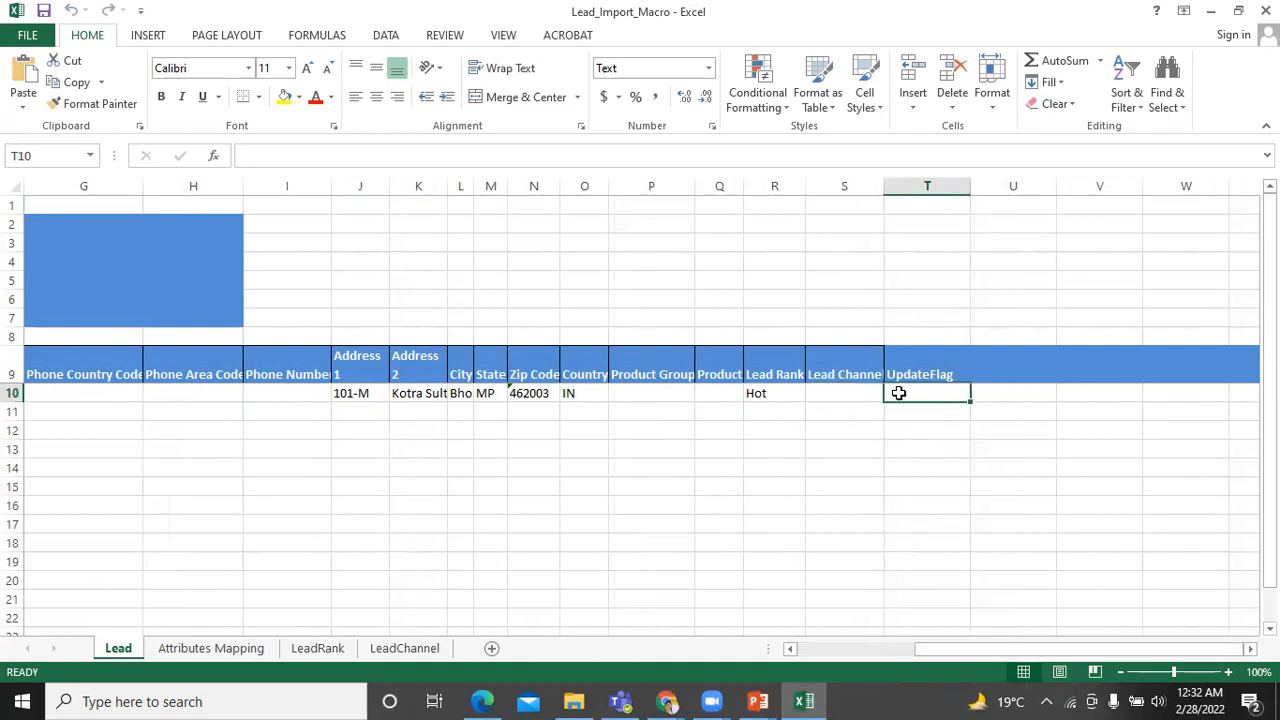
pyautogui.click(863, 399)
pyautogui.click(891, 393)
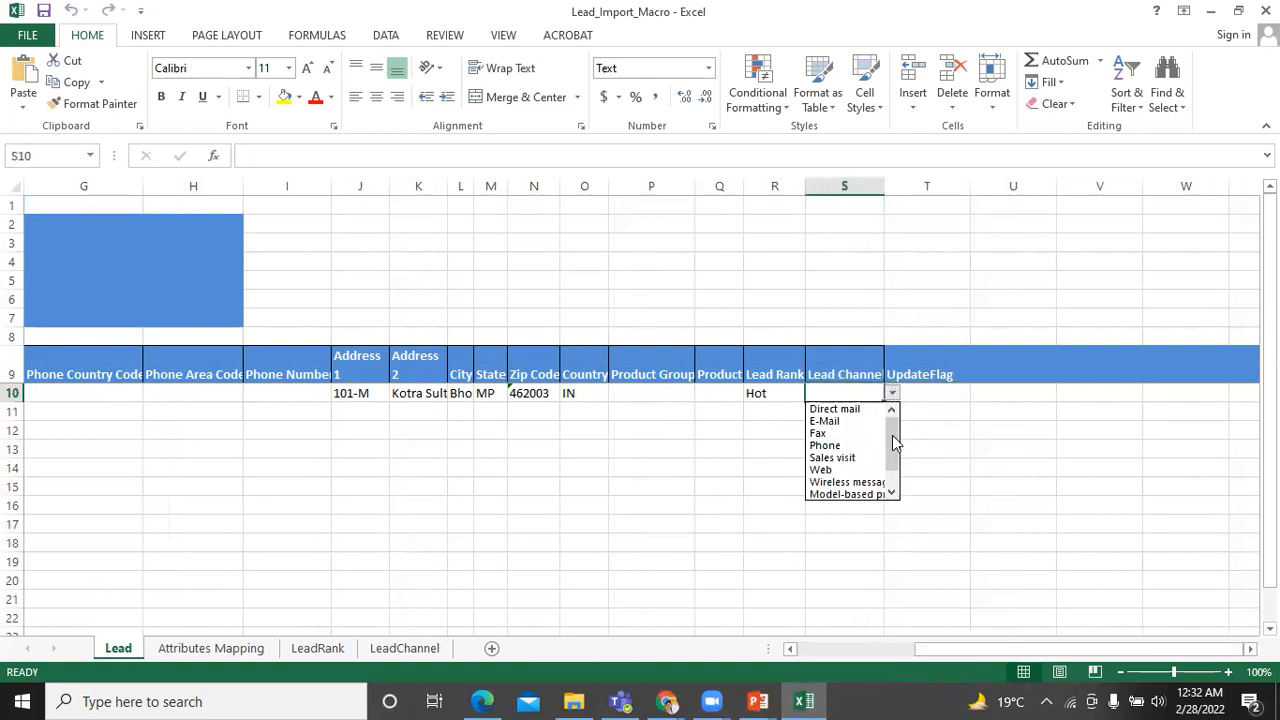
pyautogui.scroll(-2, 884, 496)
pyautogui.click(858, 494)
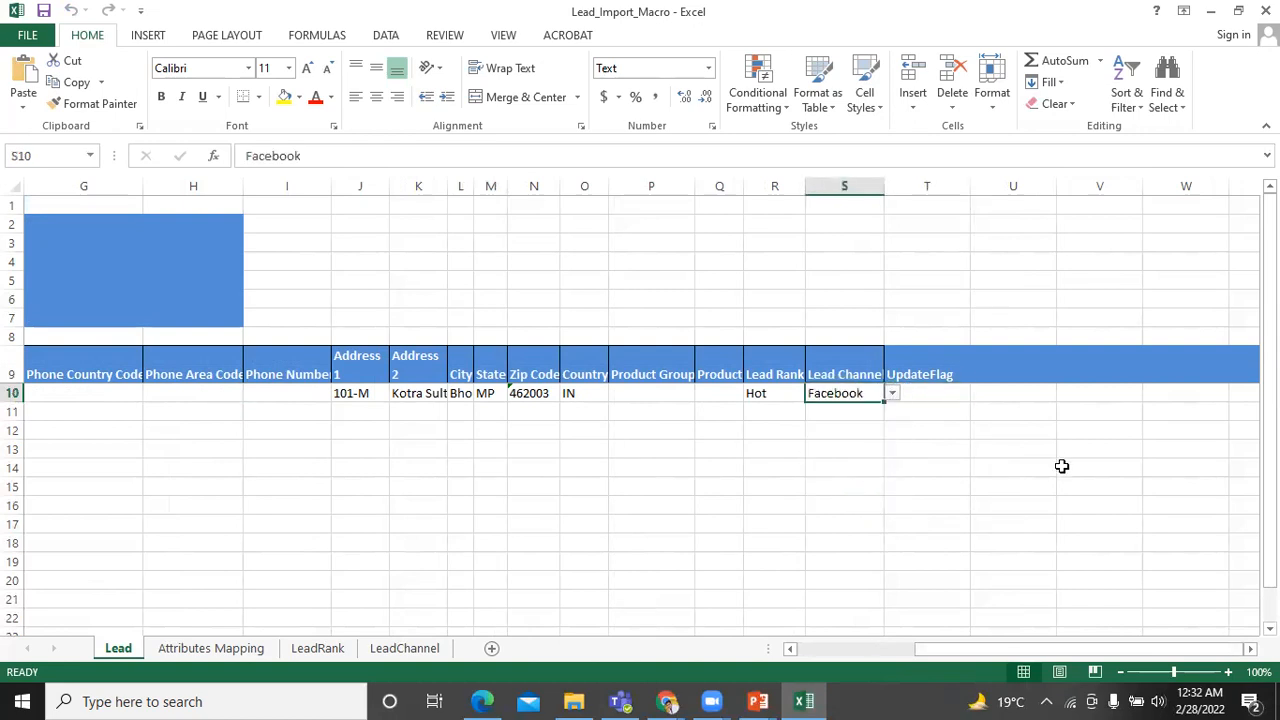
pyautogui.moveTo(1070, 649); pyautogui.dragTo(890, 672)
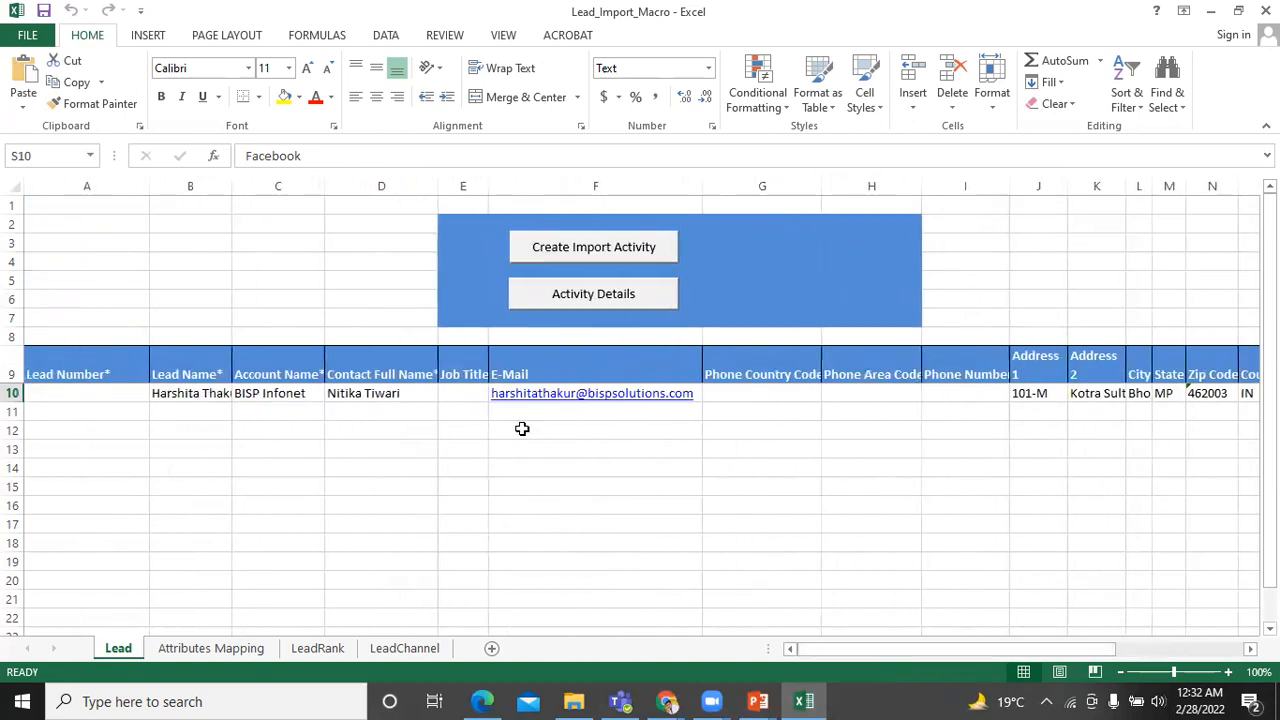
# Submit the row 10 lead import to Oracle with the saved login, receiving its job ID.
pyautogui.click(569, 257)
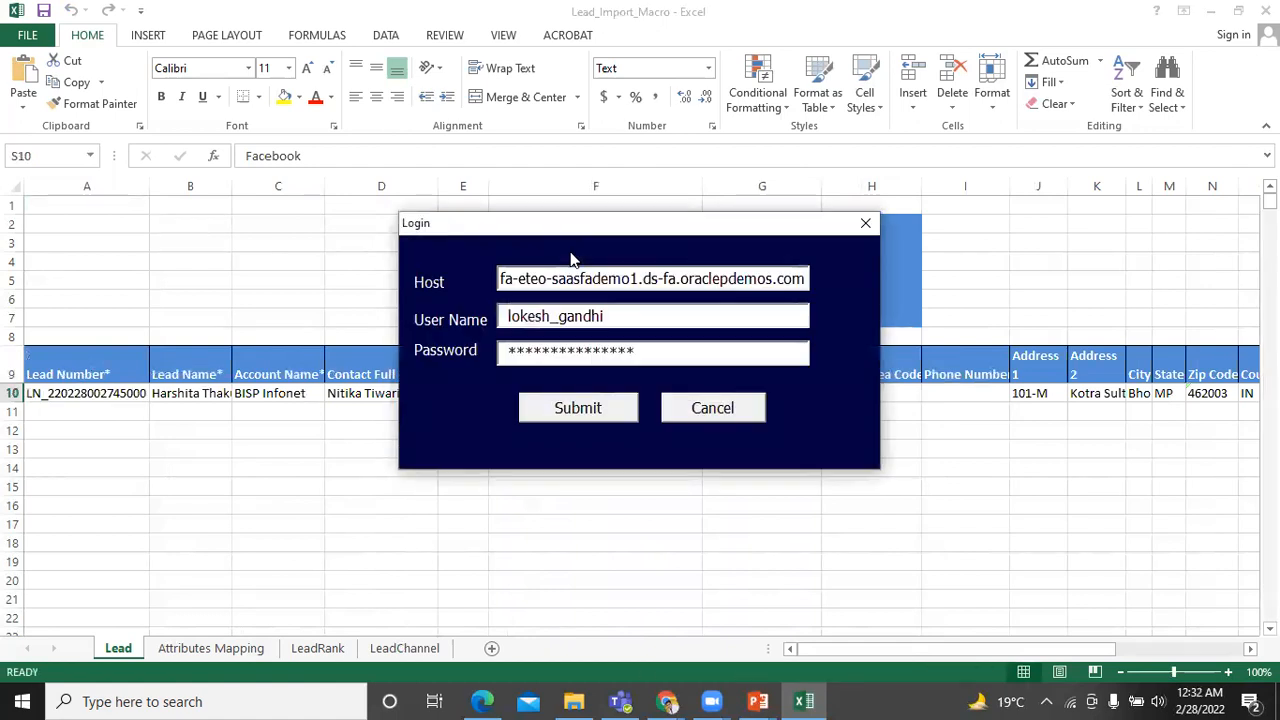
pyautogui.click(579, 410)
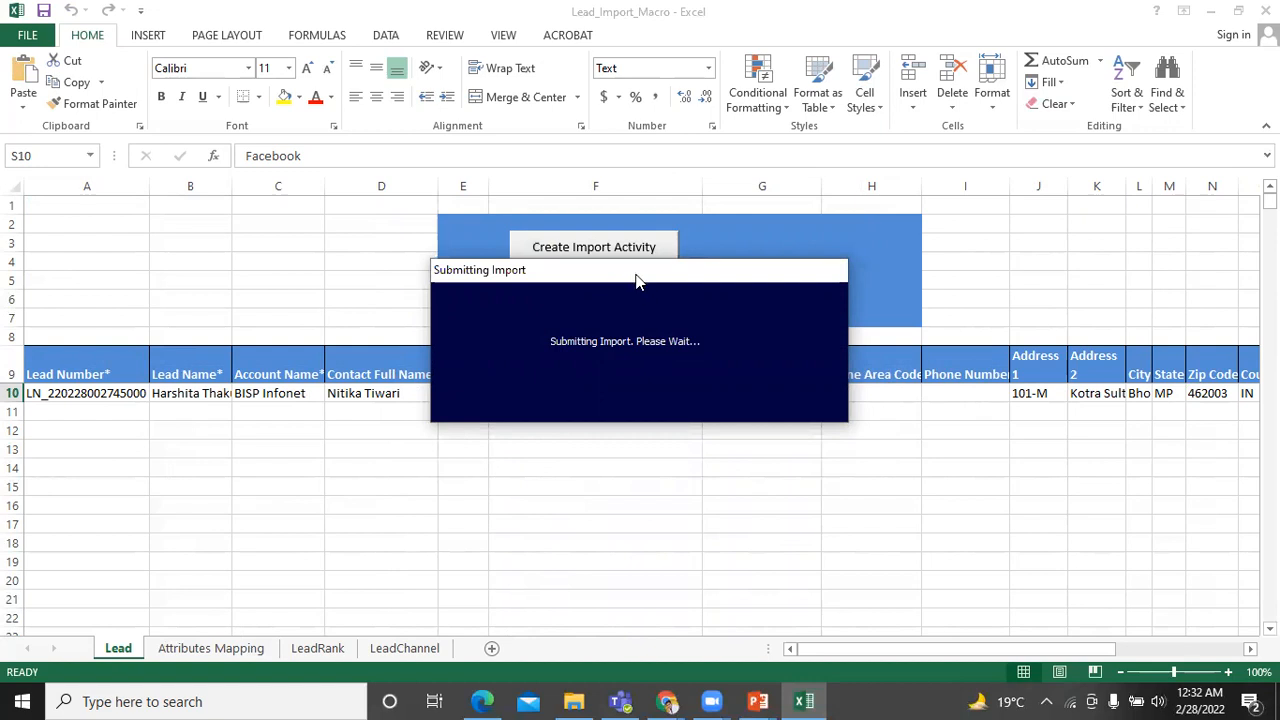
pyautogui.moveTo(636, 281); pyautogui.dragTo(643, 308)
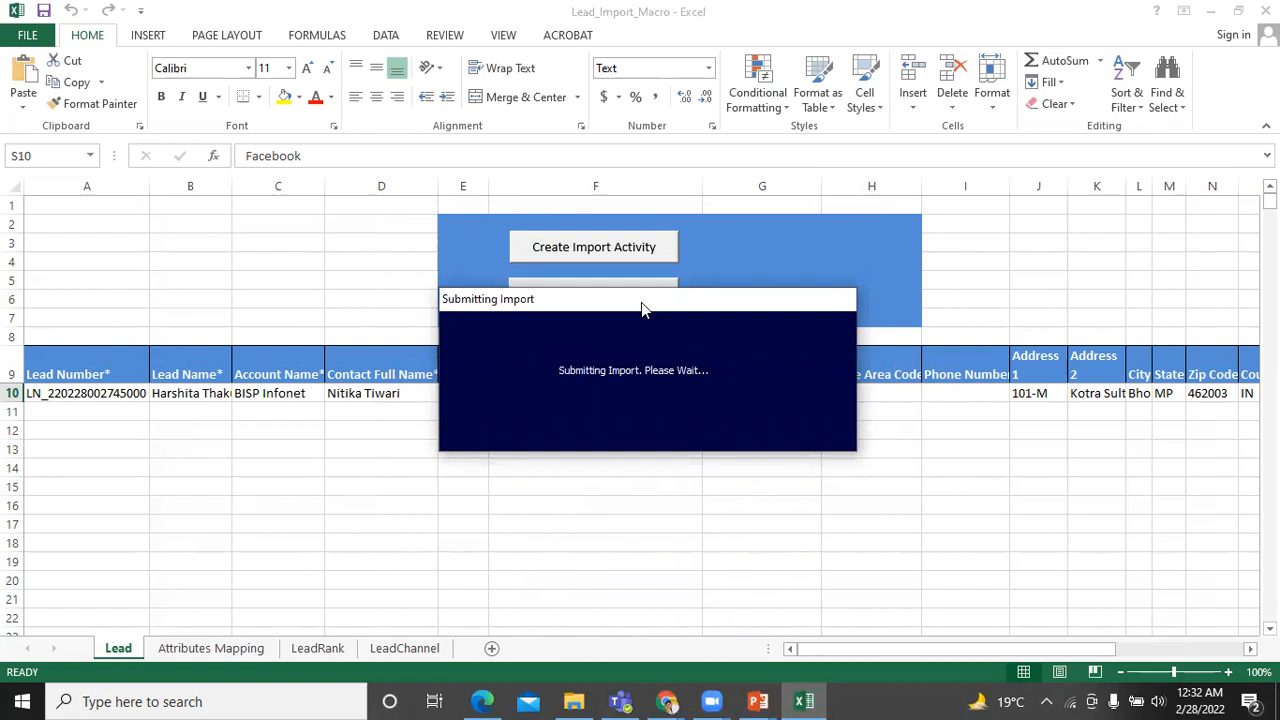
pyautogui.moveTo(641, 302); pyautogui.dragTo(654, 338)
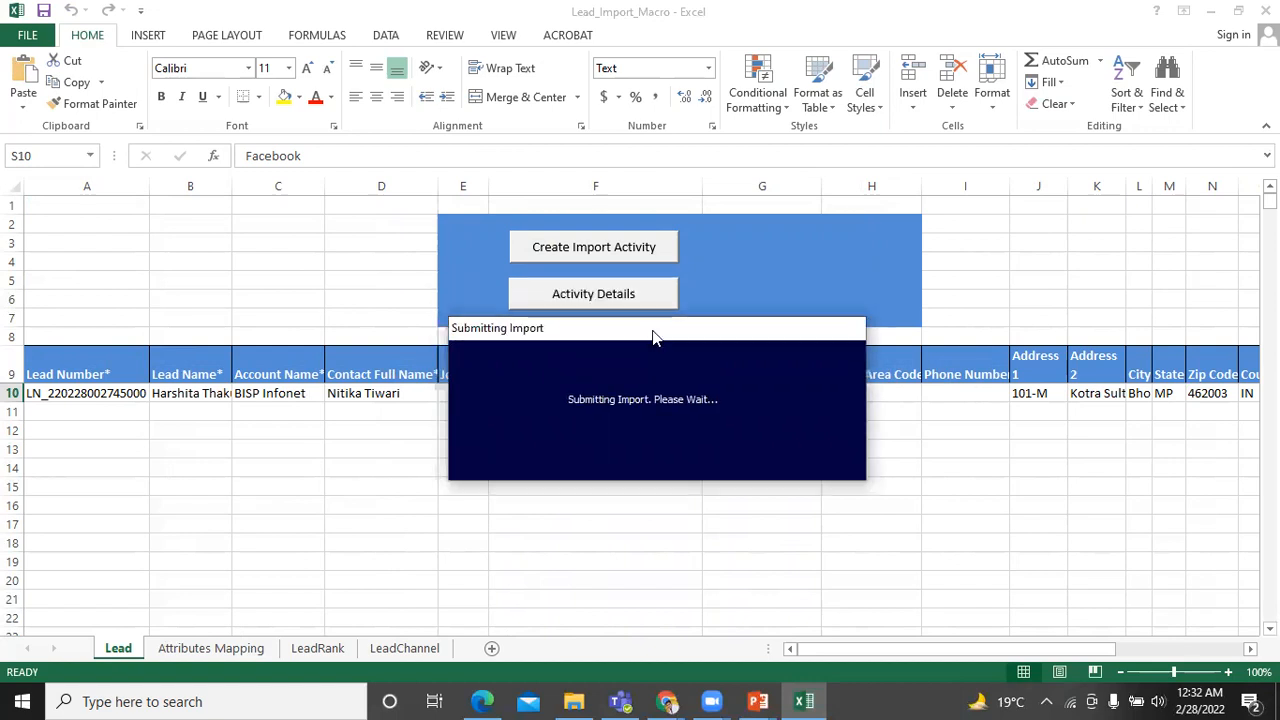
pyautogui.click(594, 294)
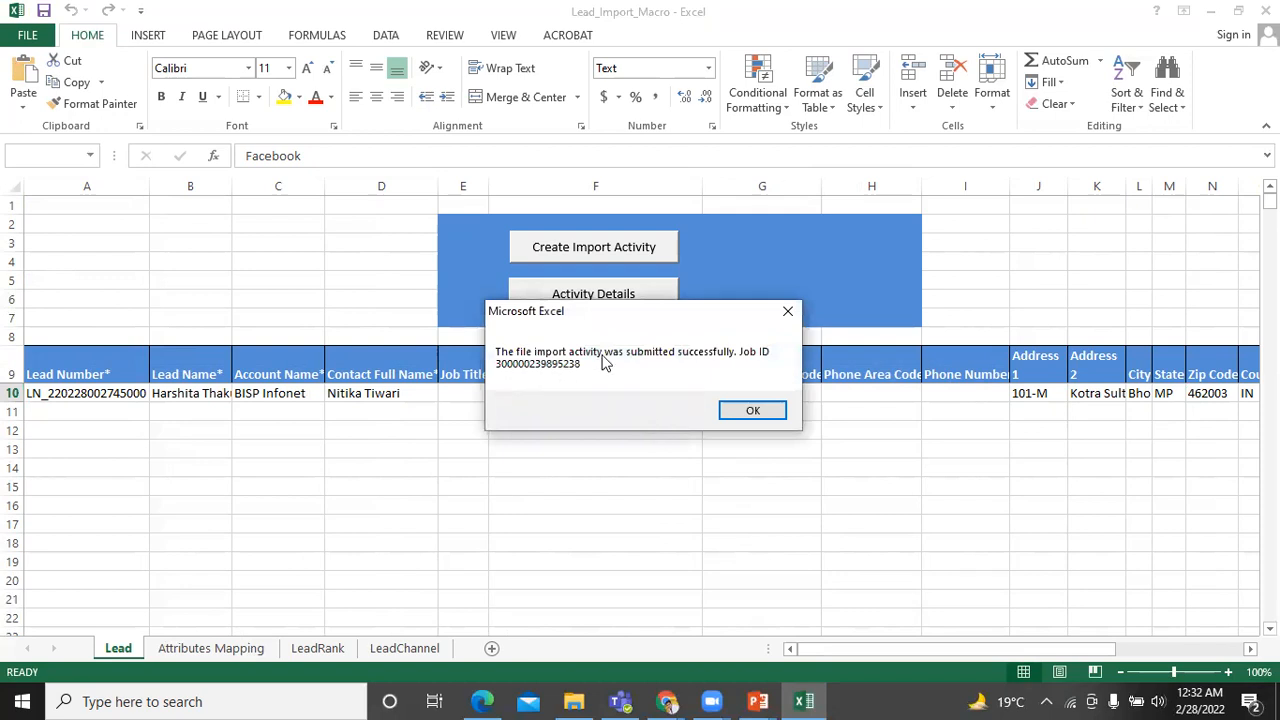
pyautogui.click(748, 411)
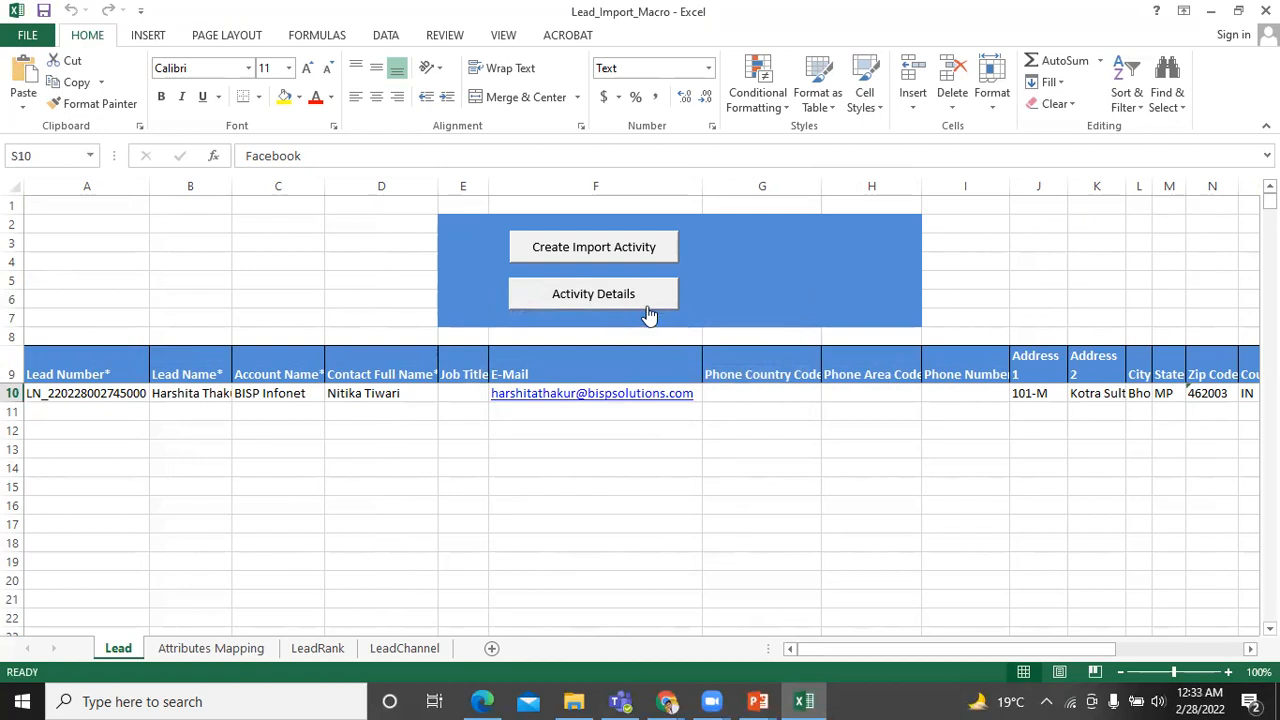
pyautogui.click(595, 294)
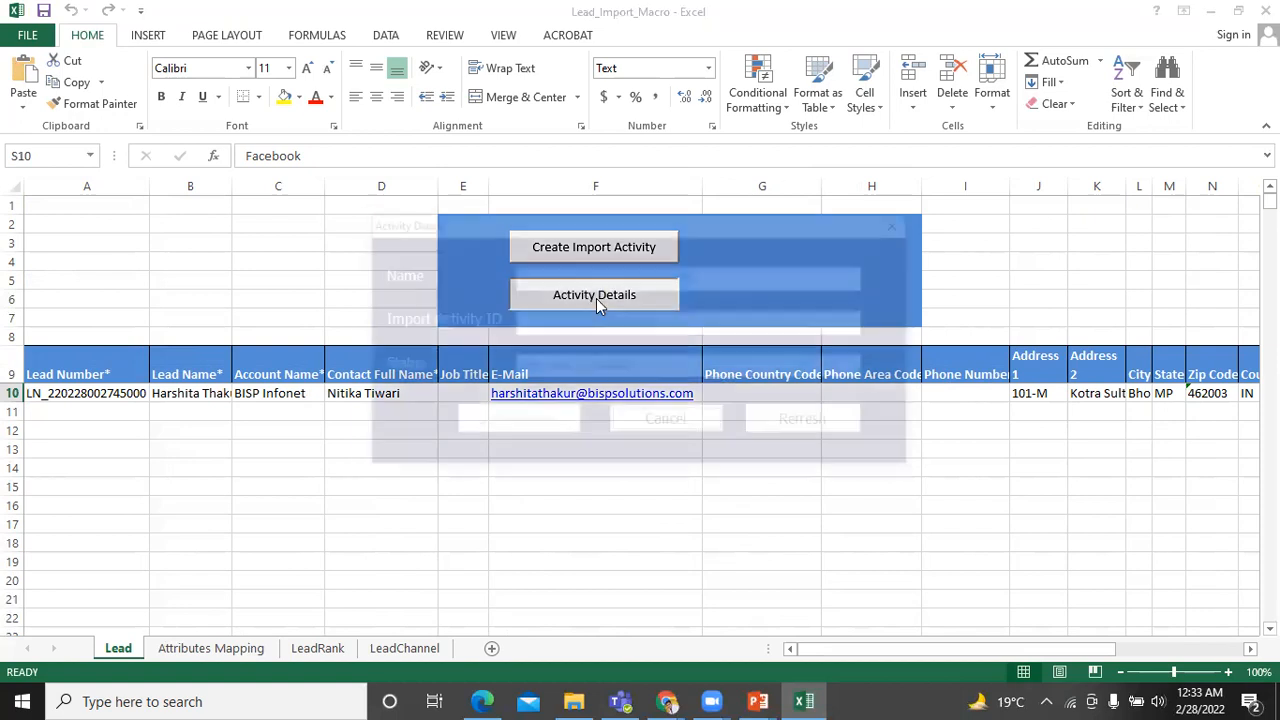
pyautogui.click(810, 424)
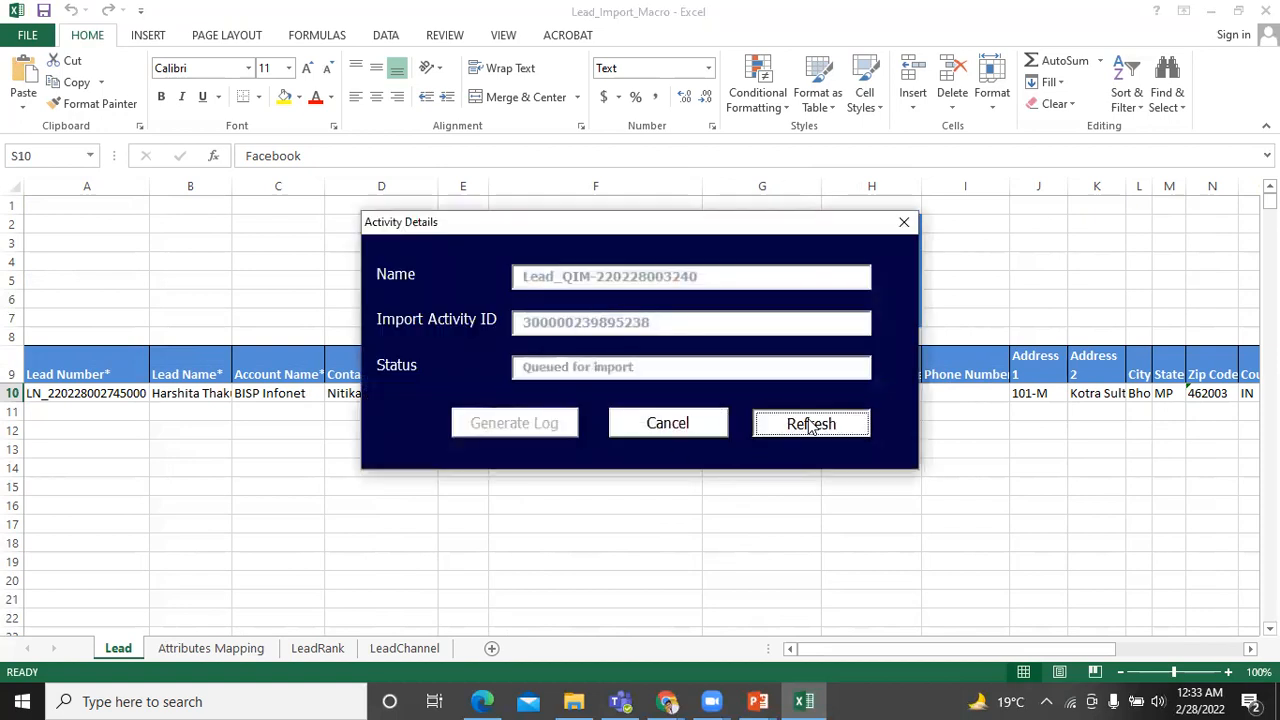
pyautogui.click(810, 424)
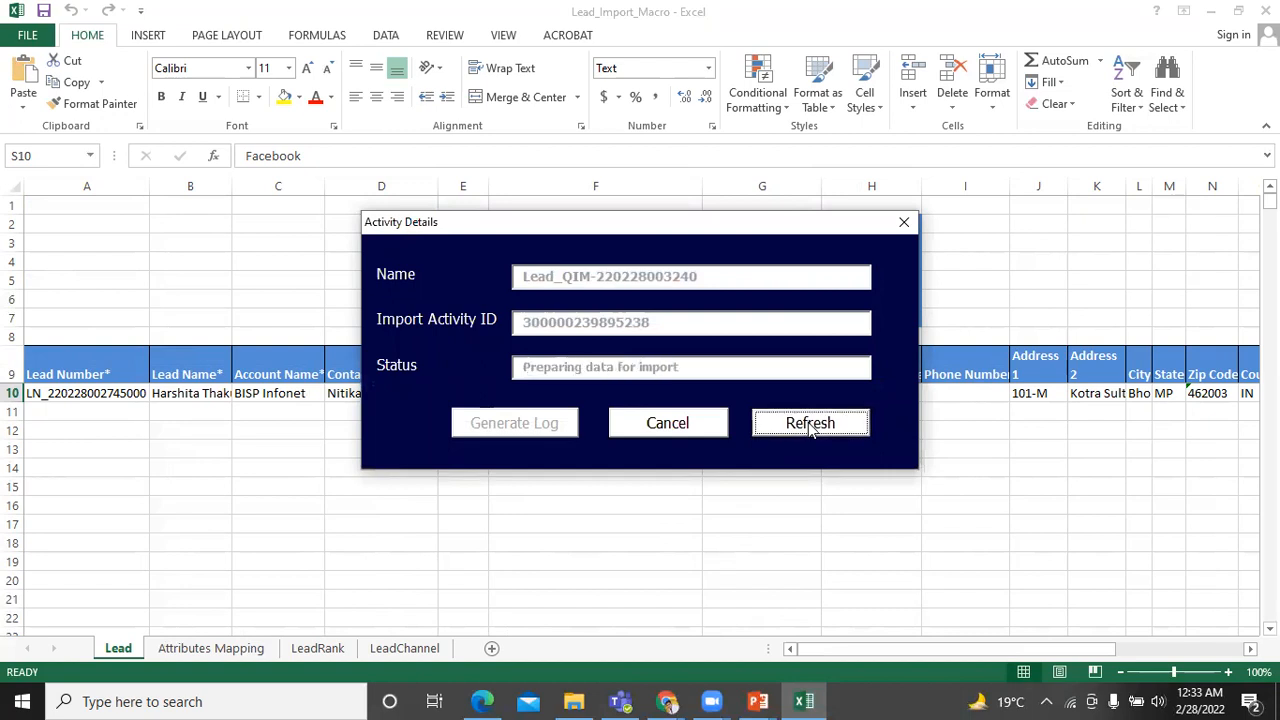
pyautogui.click(797, 430)
pyautogui.click(788, 425)
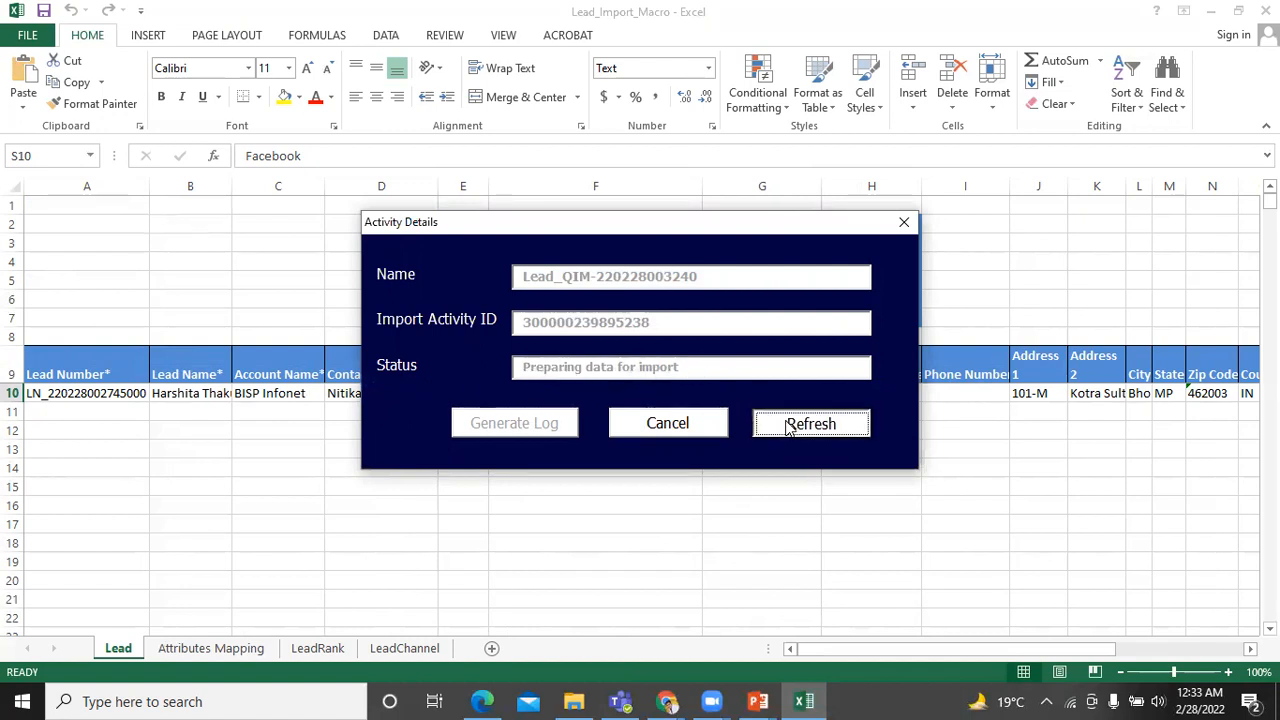
pyautogui.click(787, 426)
pyautogui.click(788, 427)
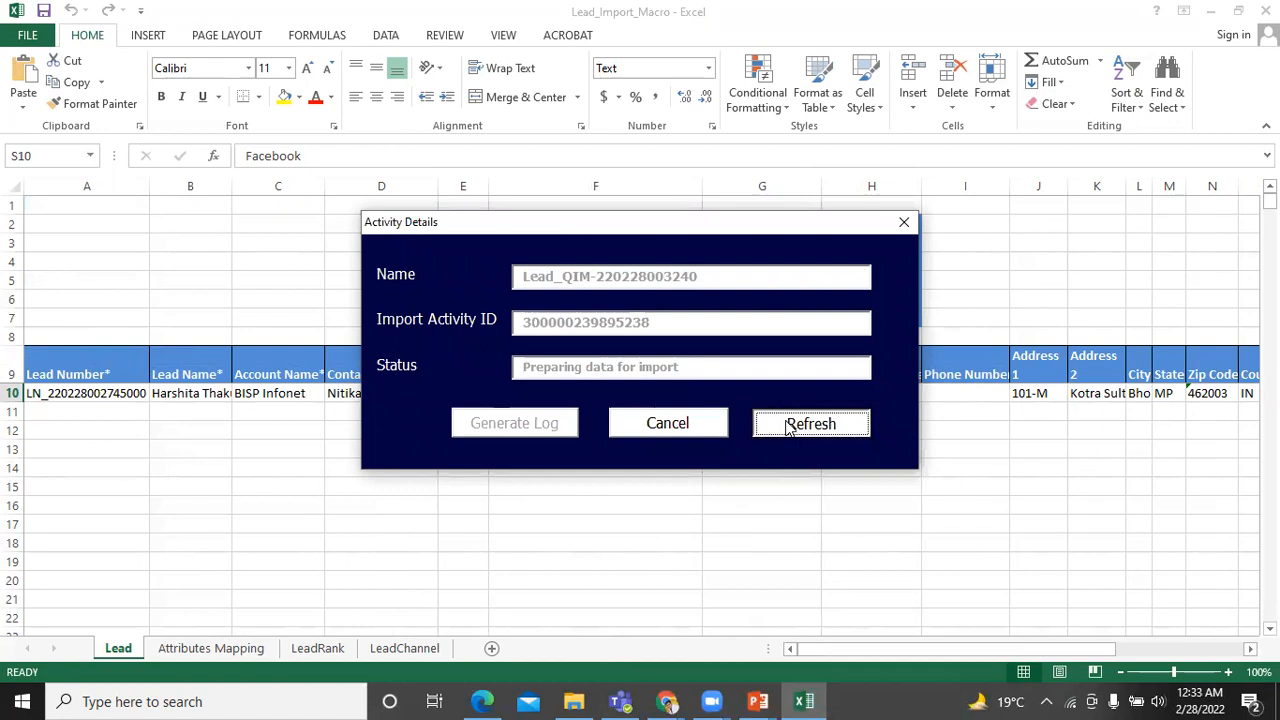